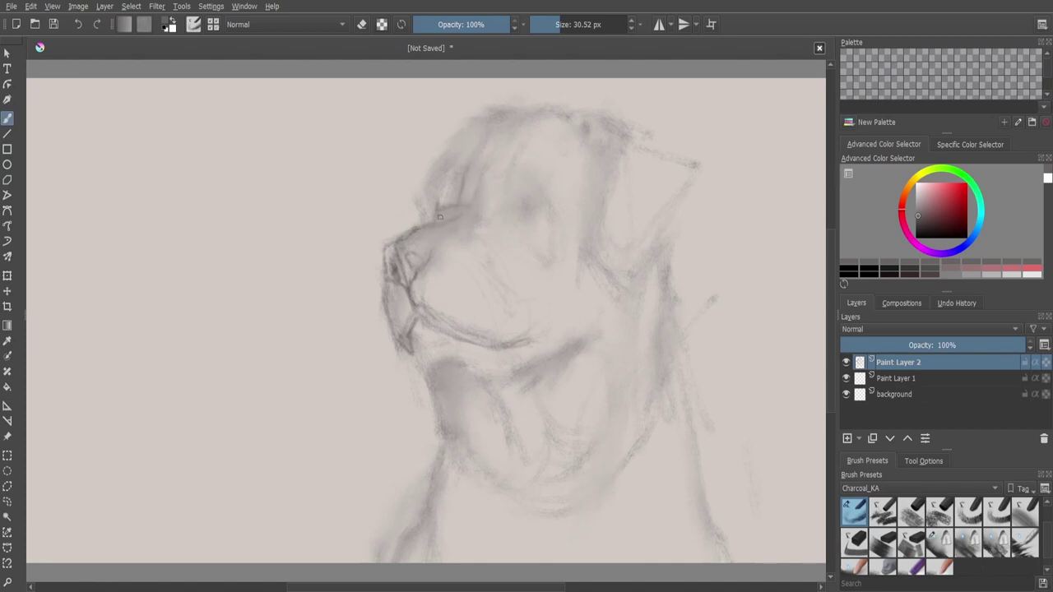
- Darken the mouth, jaw and chin lines in charcoal, shade under the chin, and toggle eraser mode
drag(421, 315, 487, 326)
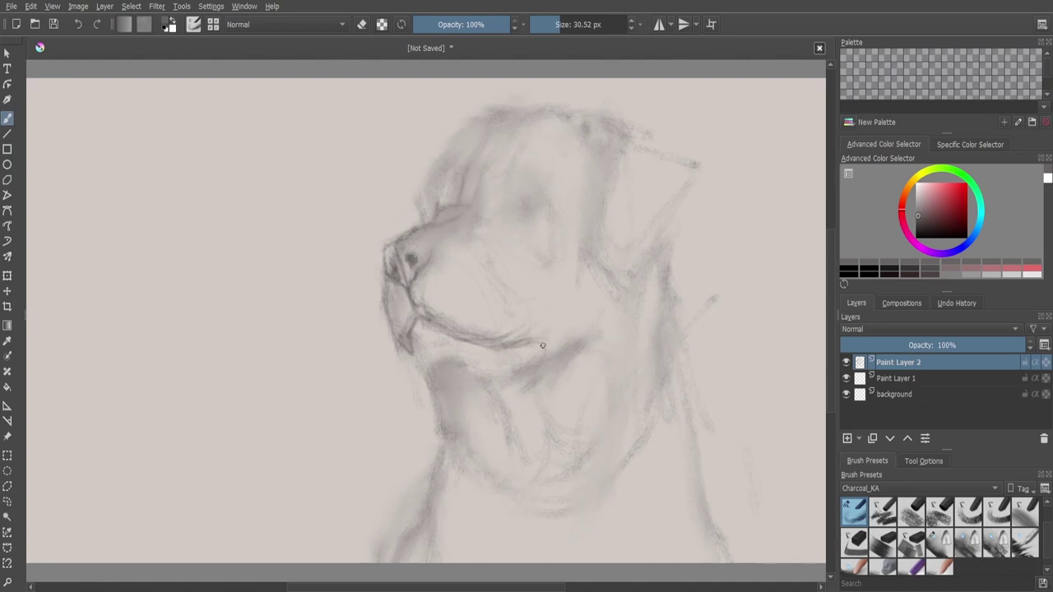
drag(431, 359, 526, 385)
drag(469, 344, 533, 367)
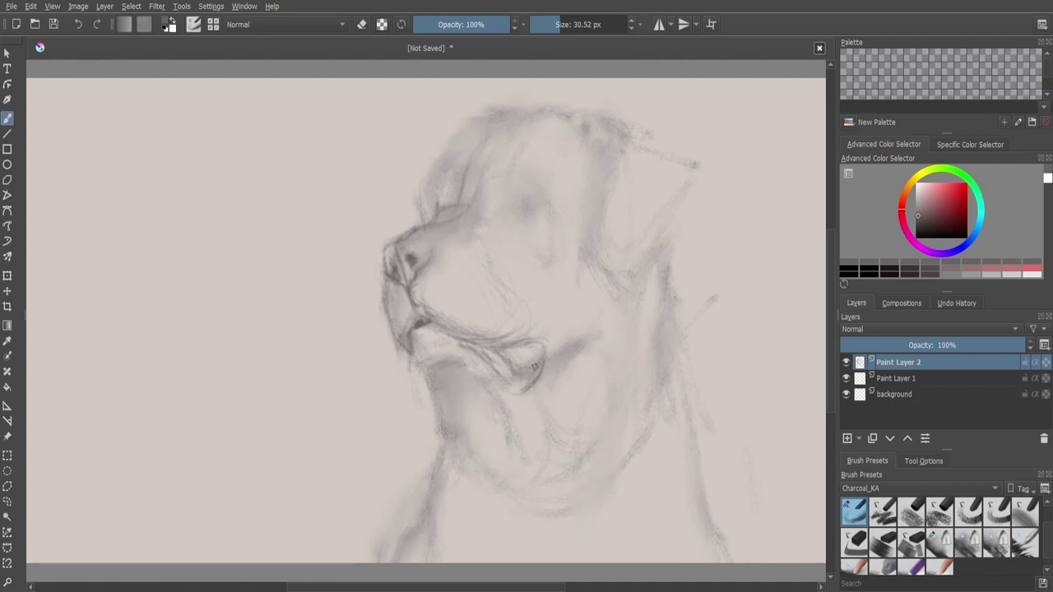
drag(421, 399, 458, 379)
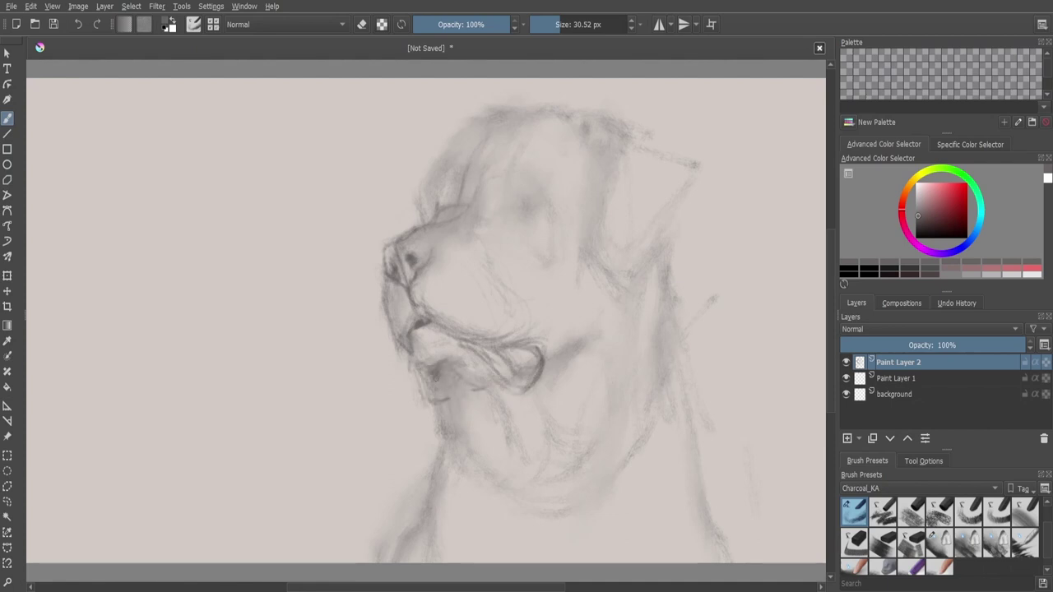
key(e)
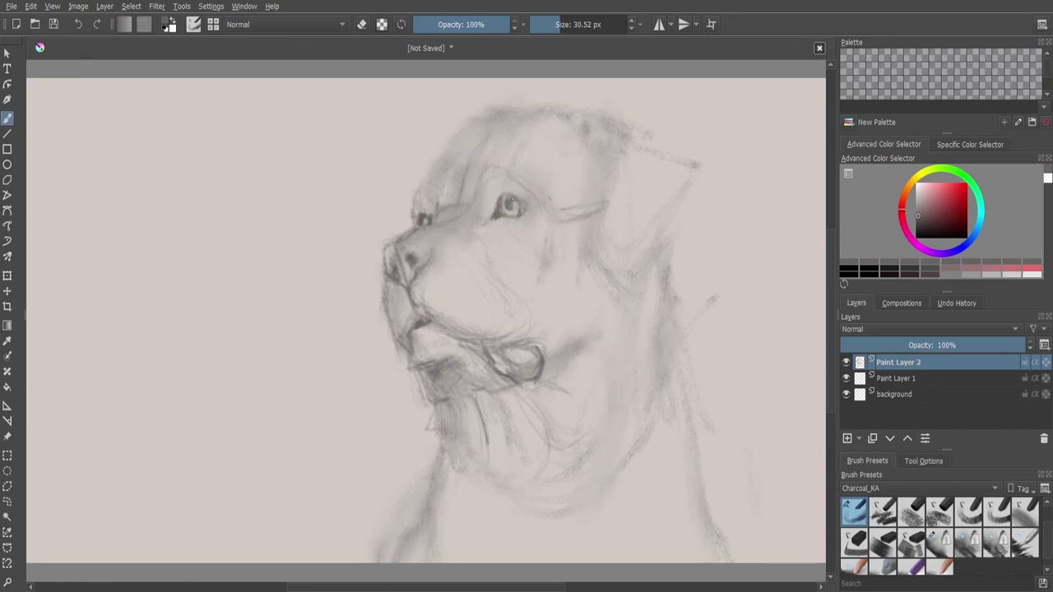
- Strengthen the forehead and head-top outlines and draw the ear-to-neck contour down to the chest
drag(424, 183, 457, 136)
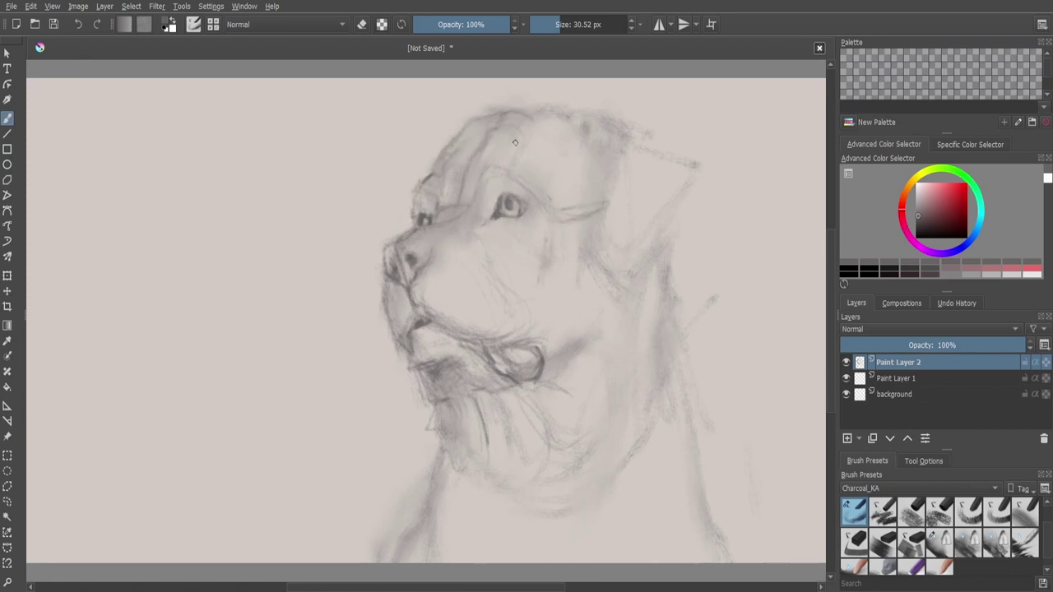
drag(601, 222, 650, 277)
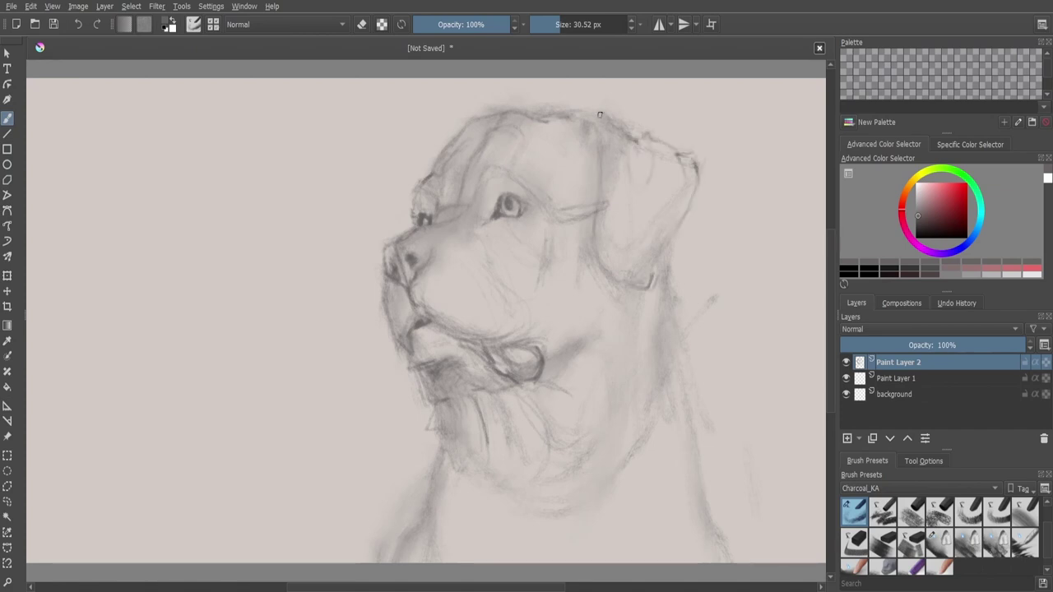
drag(599, 115, 592, 198)
drag(656, 259, 687, 370)
drag(662, 284, 695, 547)
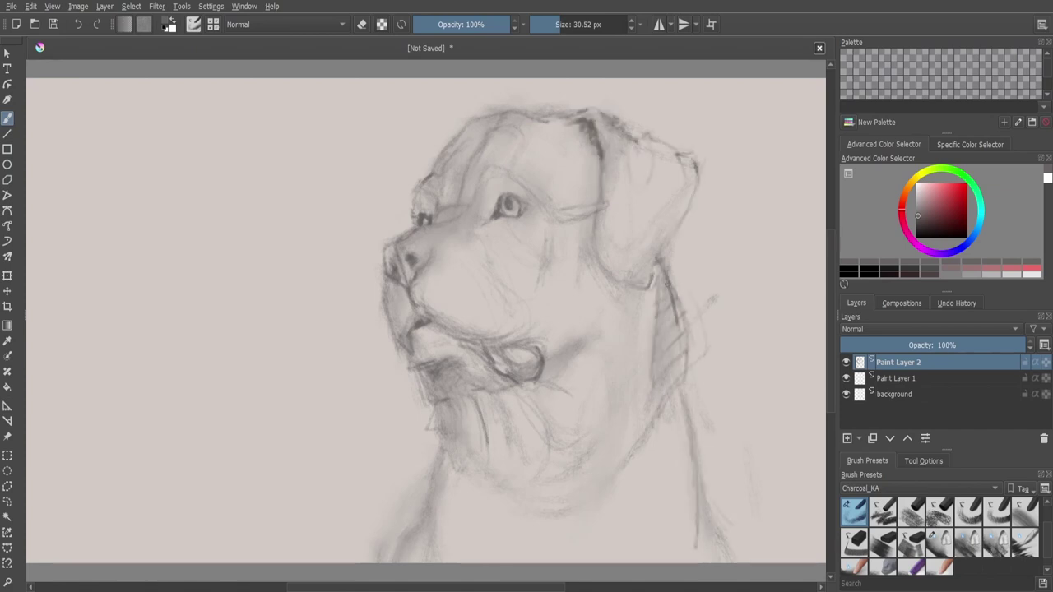
- Sketch fur lines across the chest and below the chin, and darken the jaw lines
drag(571, 355, 543, 420)
drag(617, 449, 625, 510)
drag(602, 539, 635, 527)
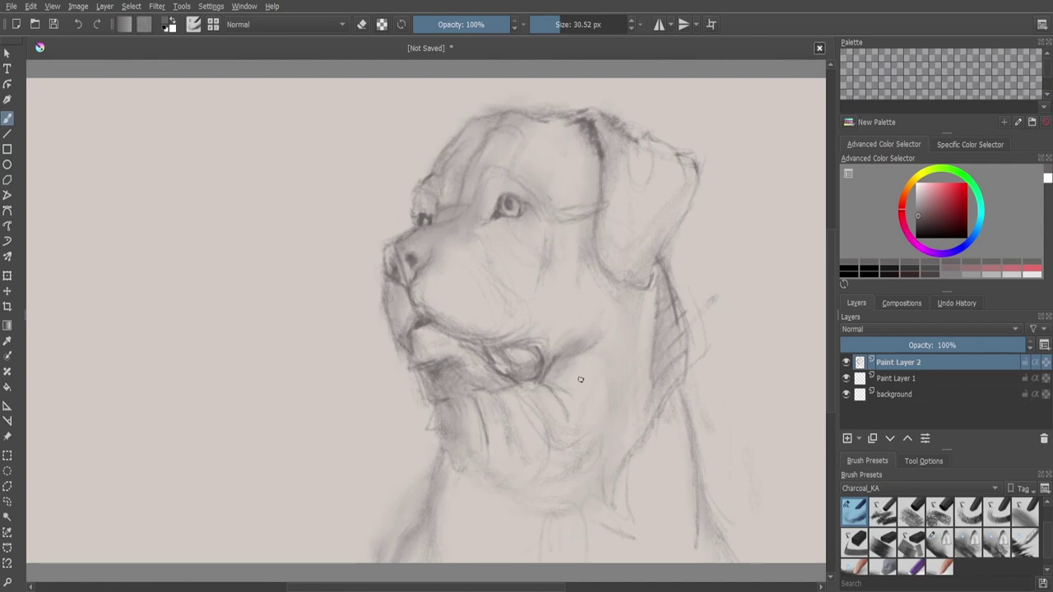
drag(609, 387, 580, 454)
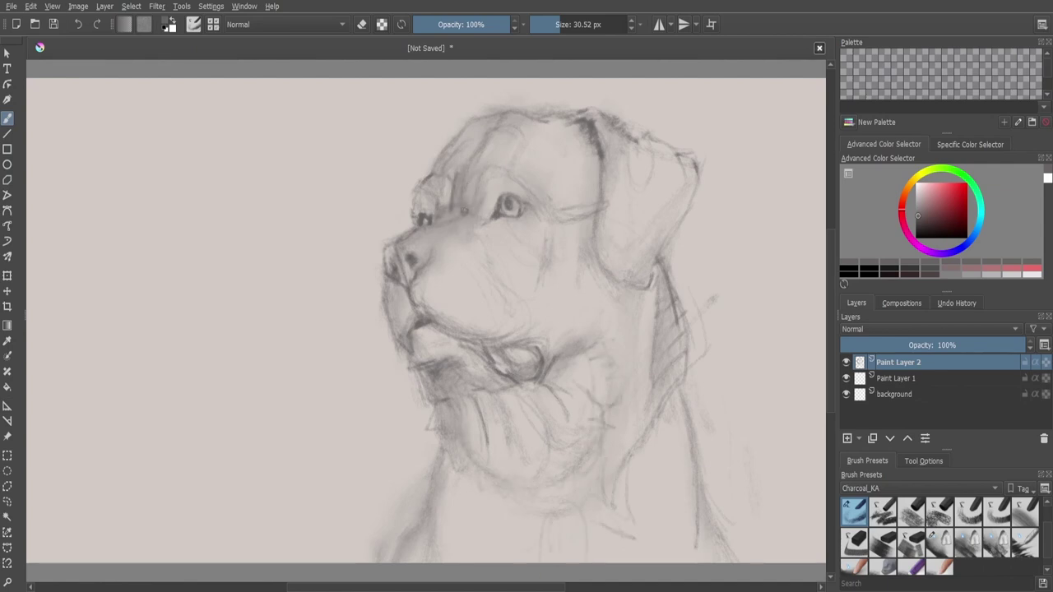
drag(581, 344, 632, 361)
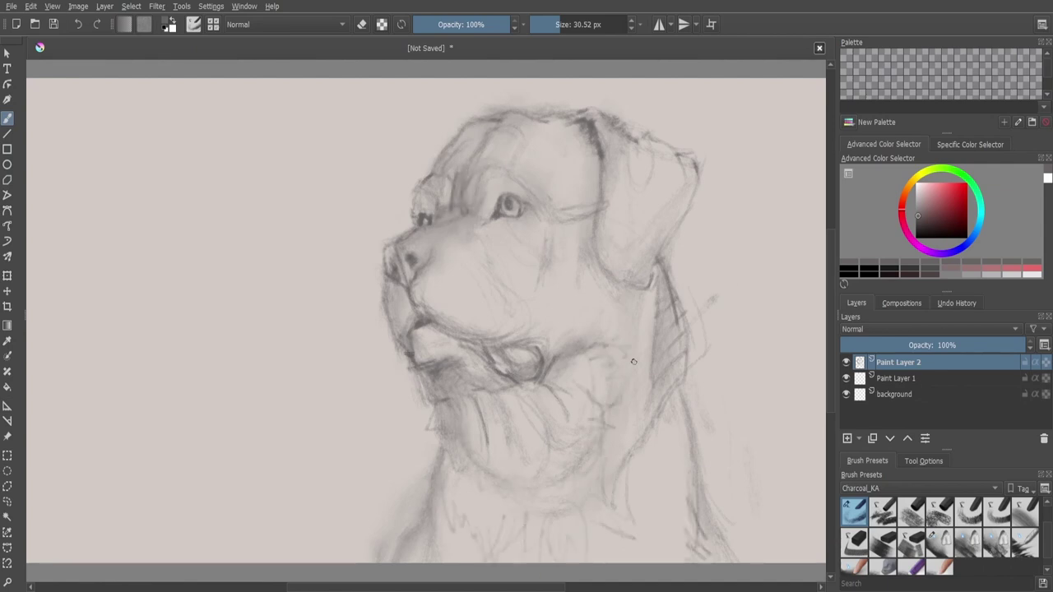
- Mirror the canvas to check the drawing, adding strokes under the chin and along the lower-right fur
key(m)
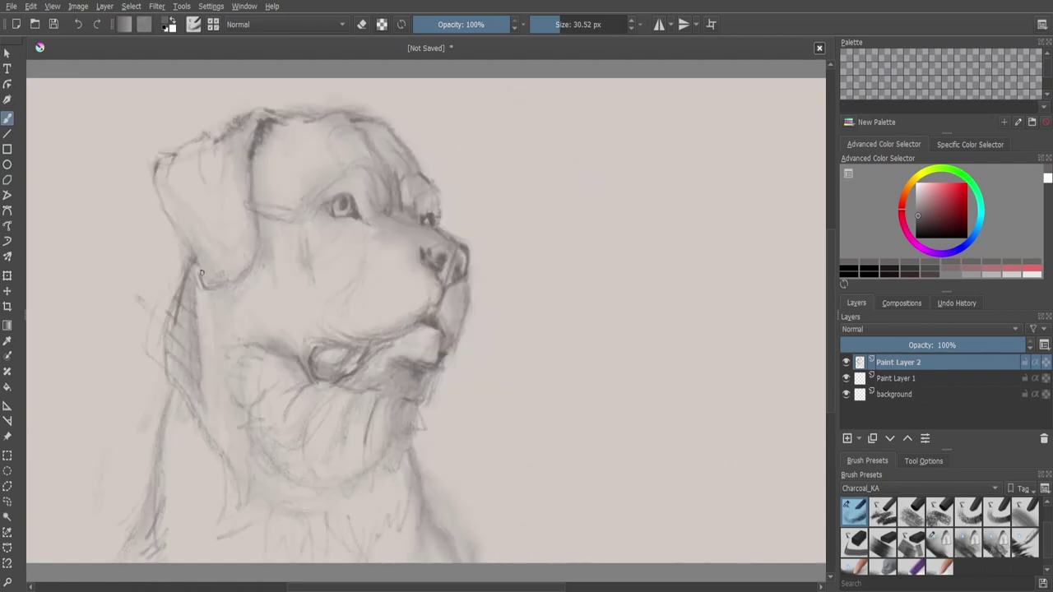
drag(412, 387, 415, 436)
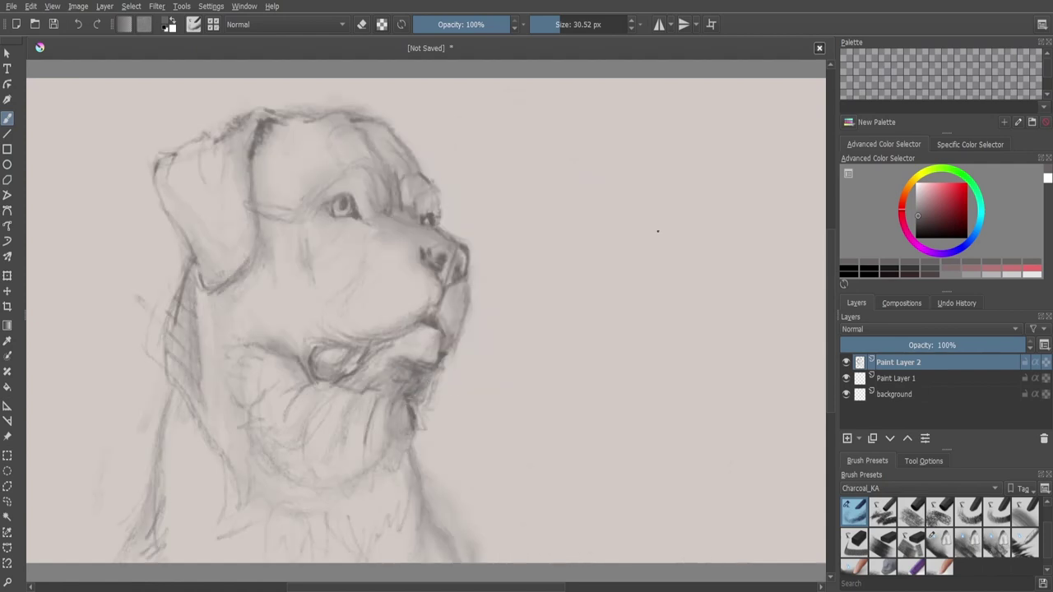
key(m)
drag(683, 408, 745, 547)
drag(681, 378, 720, 539)
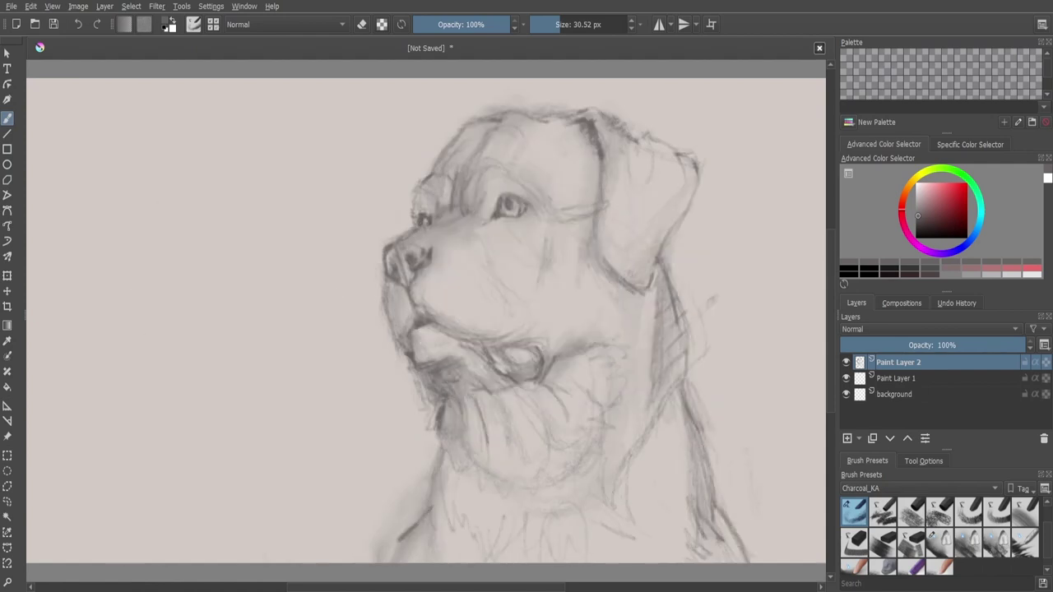
- On Paint Layer 1, pick a dark blue-grey and enlarge the brush to about 148 px
click(897, 378)
click(900, 189)
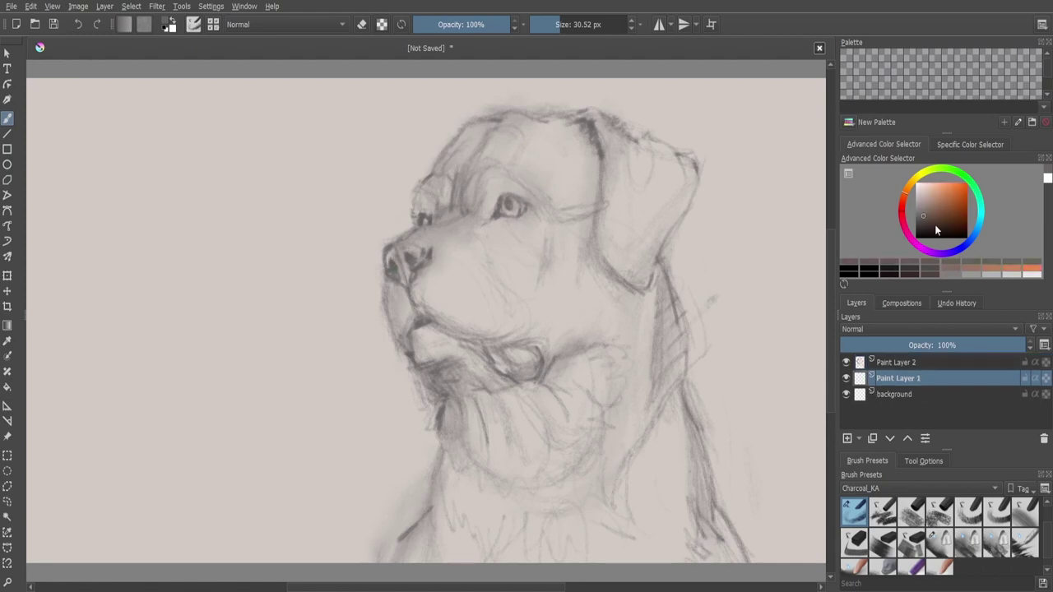
click(931, 228)
key(bracketright)
key(bracketright)
key(bracketright)
drag(468, 212, 452, 255)
- Block dark fur over the forehead and top of the head, shading near the mouth and chin
drag(489, 160, 460, 218)
drag(436, 136, 493, 210)
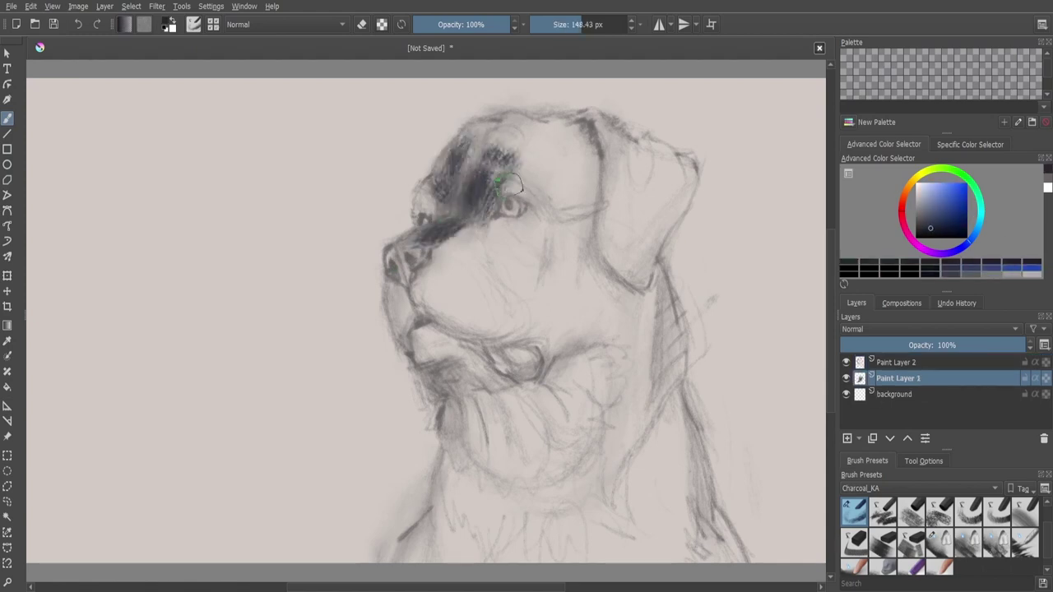
drag(551, 124, 485, 189)
drag(416, 193, 444, 213)
mouse_move(436, 325)
mouse_down()
mouse_move(447, 341)
mouse_move(518, 362)
mouse_up()
drag(432, 226, 547, 239)
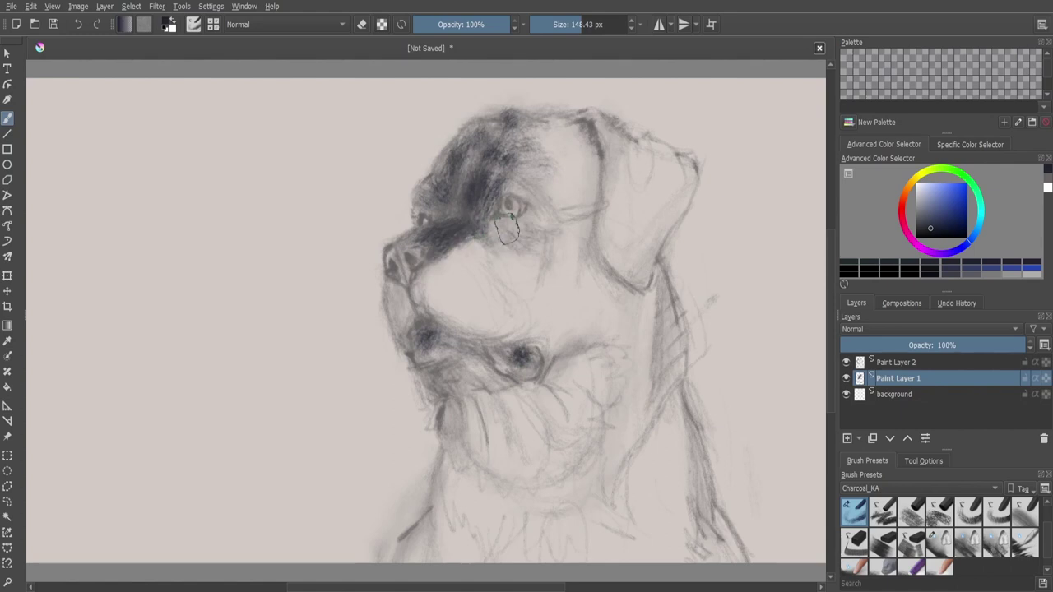
- Paint dark fur around the eye, across the forehead, the right side of the head and the cheek
mouse_move(493, 218)
mouse_down()
mouse_move(554, 258)
mouse_move(494, 275)
mouse_up()
mouse_move(489, 152)
mouse_down()
mouse_move(547, 218)
mouse_move(560, 214)
mouse_up()
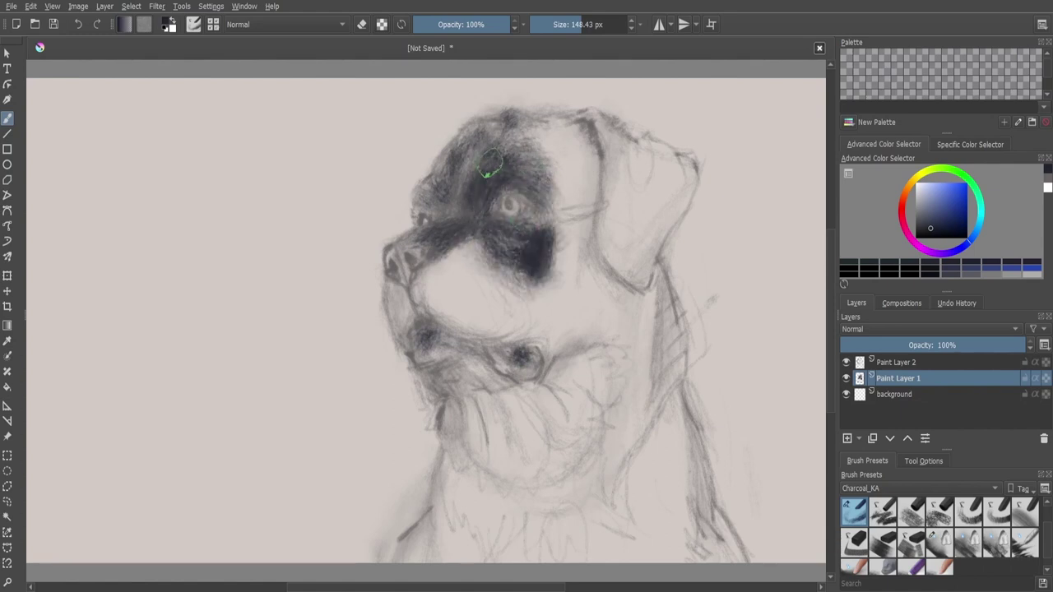
drag(469, 124, 592, 189)
mouse_move(600, 115)
mouse_down()
mouse_move(580, 135)
mouse_move(609, 247)
mouse_up()
drag(543, 222, 592, 325)
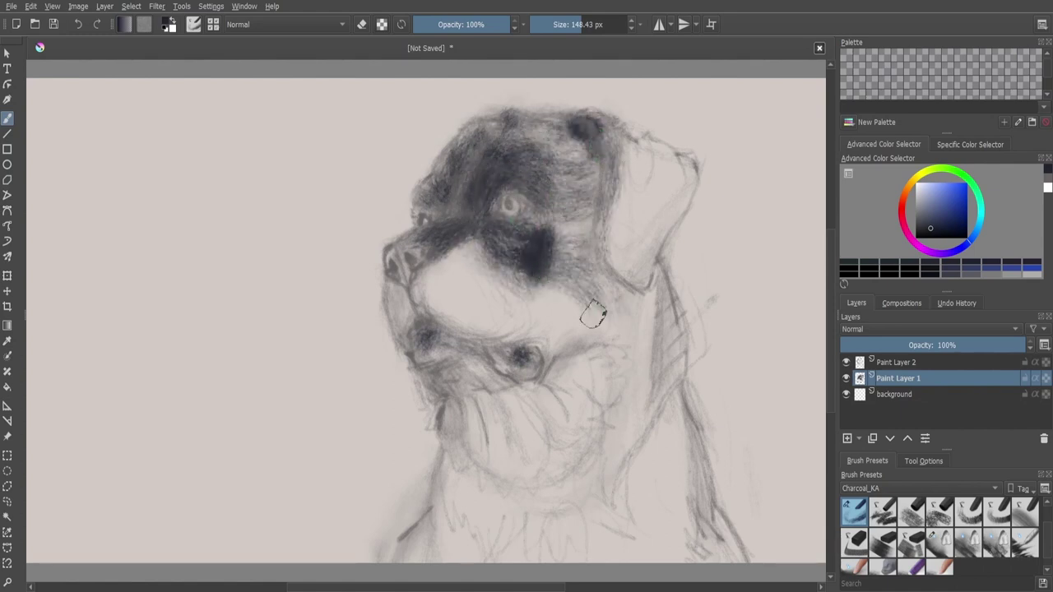
drag(609, 234, 567, 337)
drag(493, 168, 551, 210)
- Move Paint Layer 1 above Paint Layer 2 and shade the cheek and right side of the face dark
drag(897, 377, 929, 362)
mouse_move(460, 193)
mouse_down()
mouse_move(540, 235)
mouse_move(642, 329)
mouse_up()
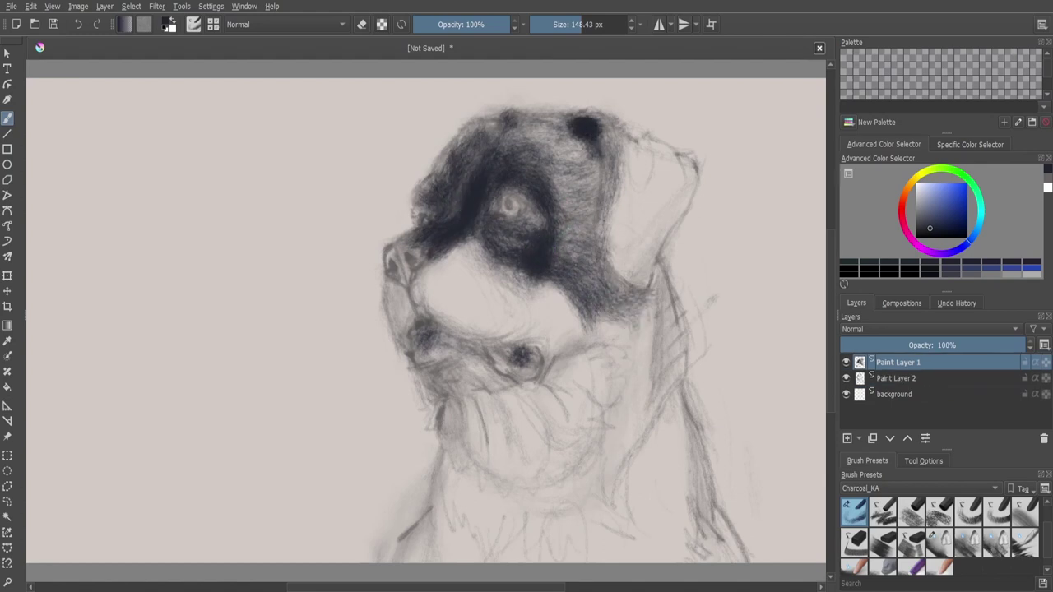
drag(535, 202, 650, 338)
mouse_move(584, 271)
mouse_down()
mouse_move(636, 294)
mouse_move(633, 428)
mouse_up()
- Extend dark fur down the neck and across the chest, beard and right ear
drag(633, 378, 630, 527)
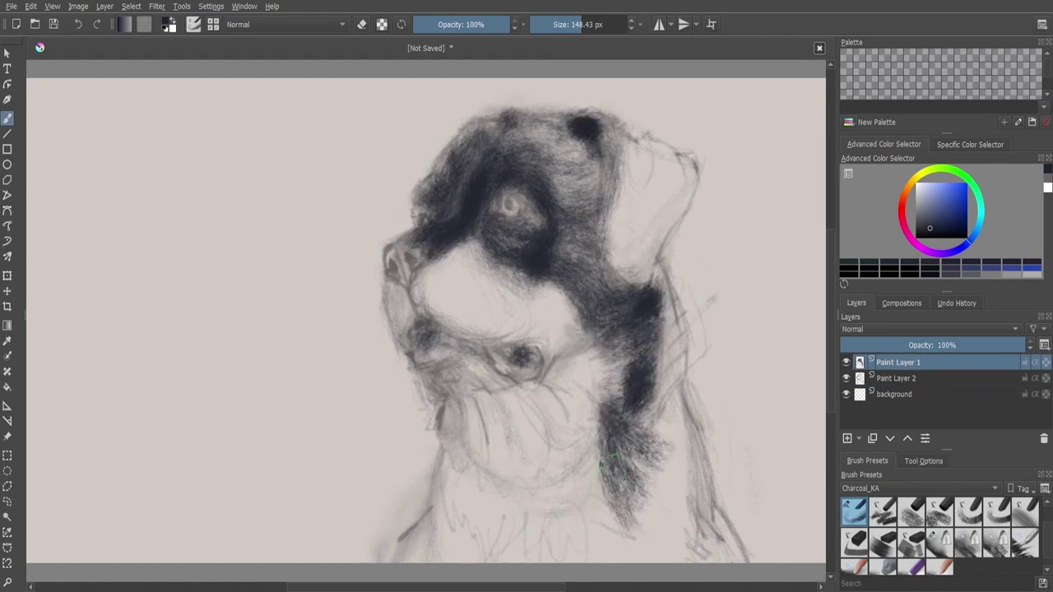
drag(649, 411, 576, 559)
mouse_move(568, 485)
mouse_down()
mouse_move(439, 467)
mouse_move(445, 378)
mouse_move(493, 329)
mouse_up()
mouse_move(625, 148)
mouse_down()
mouse_move(622, 223)
mouse_move(675, 165)
mouse_move(601, 262)
mouse_move(675, 444)
mouse_move(625, 559)
mouse_up()
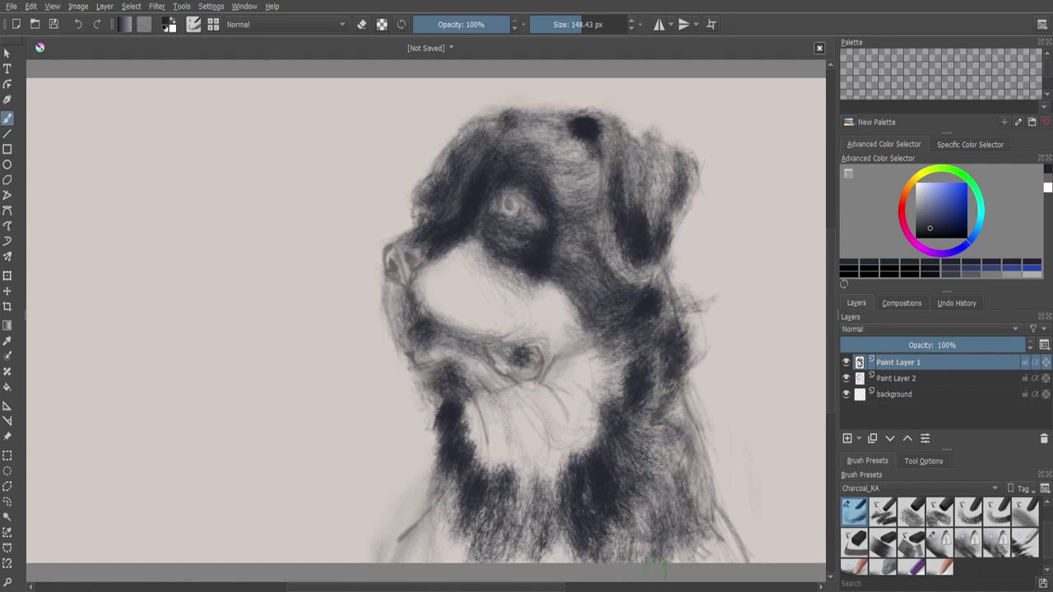
drag(642, 436, 724, 559)
drag(699, 403, 707, 493)
mouse_move(445, 510)
mouse_down()
mouse_move(411, 246)
mouse_move(510, 493)
mouse_up()
- Put the sketch layer back on top with Erase blending, then reselect Paint Layer 1
drag(625, 271, 596, 140)
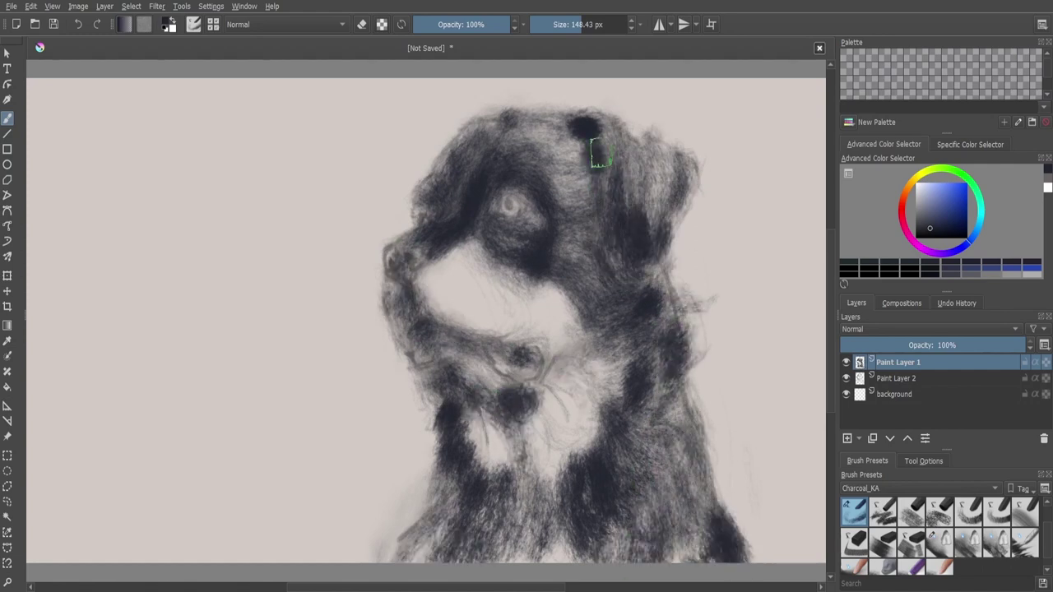
click(896, 377)
click(907, 438)
click(930, 329)
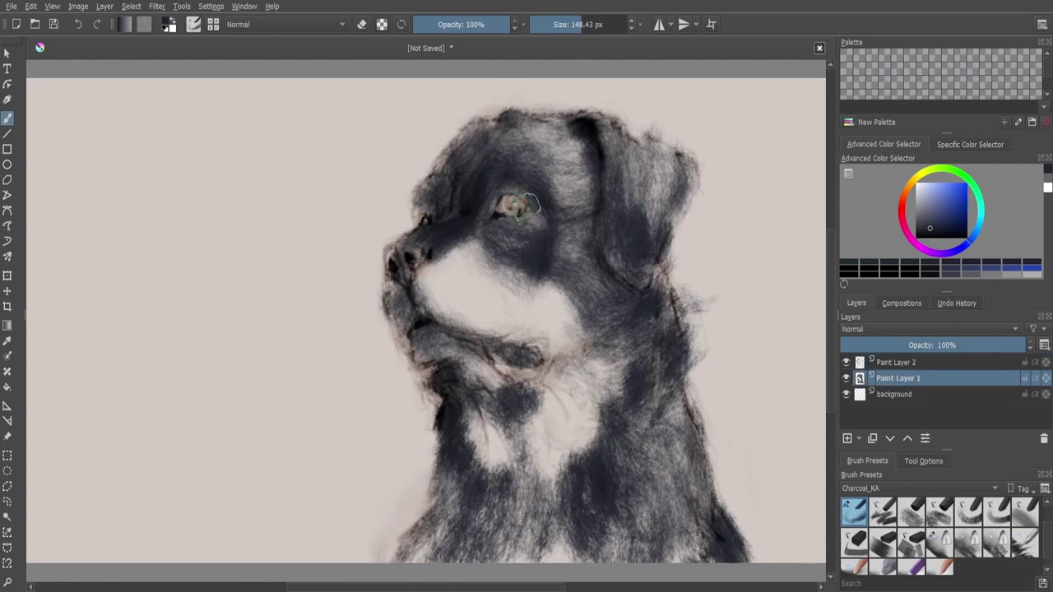
- Paint orange-tan over the muzzle, chest and left jaw, with tan spots above the eyes and on the cheek
drag(588, 206, 486, 263)
drag(494, 304, 576, 279)
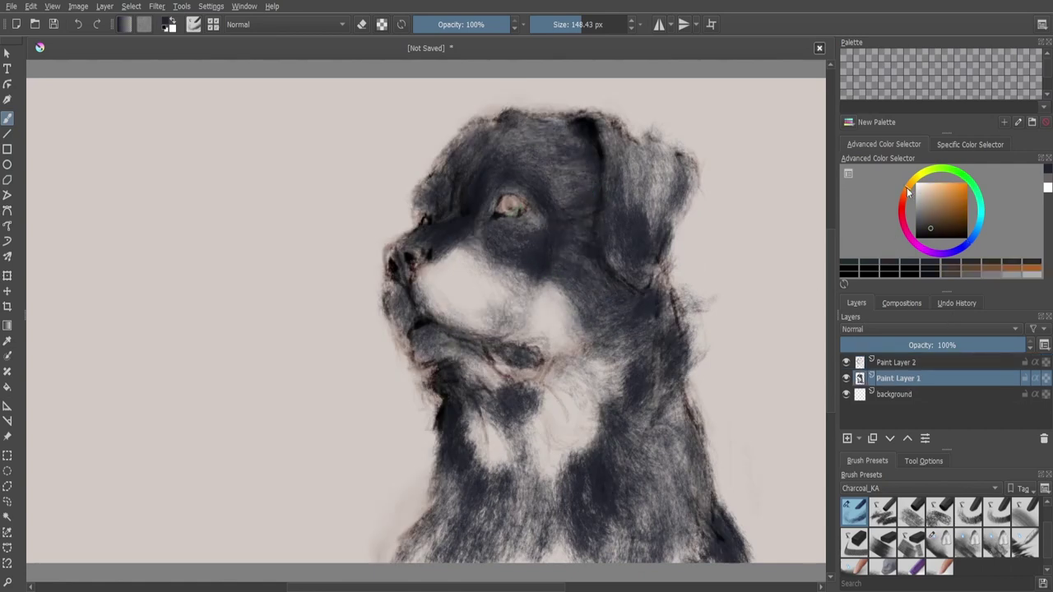
mouse_move(473, 242)
mouse_down()
mouse_move(461, 276)
mouse_move(473, 333)
mouse_move(527, 288)
mouse_move(584, 313)
mouse_move(617, 362)
mouse_move(456, 356)
mouse_move(510, 448)
mouse_up()
drag(535, 374, 576, 465)
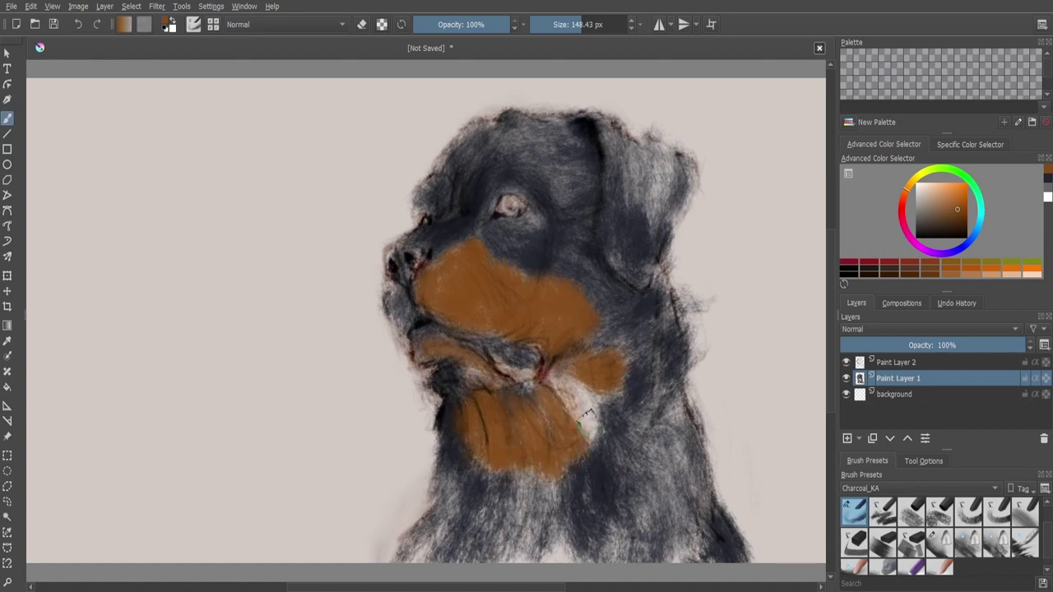
drag(394, 288, 427, 387)
click(485, 183)
click(426, 191)
click(580, 251)
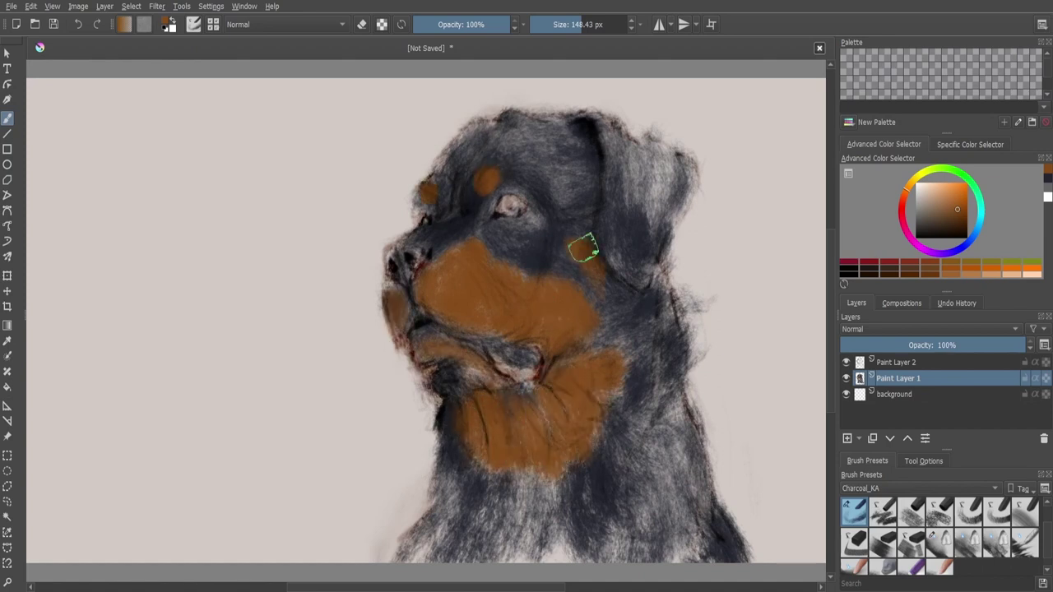
- Shade the mouth, jaw, upper chest, nose and iris in dark reddish-brown
ctrl+click(459, 346)
drag(459, 346, 518, 370)
mouse_move(493, 337)
mouse_down()
mouse_move(436, 297)
mouse_move(403, 329)
mouse_up()
drag(428, 362, 543, 419)
drag(502, 202, 519, 210)
mouse_move(390, 272)
mouse_down()
mouse_move(422, 247)
mouse_move(494, 321)
mouse_up()
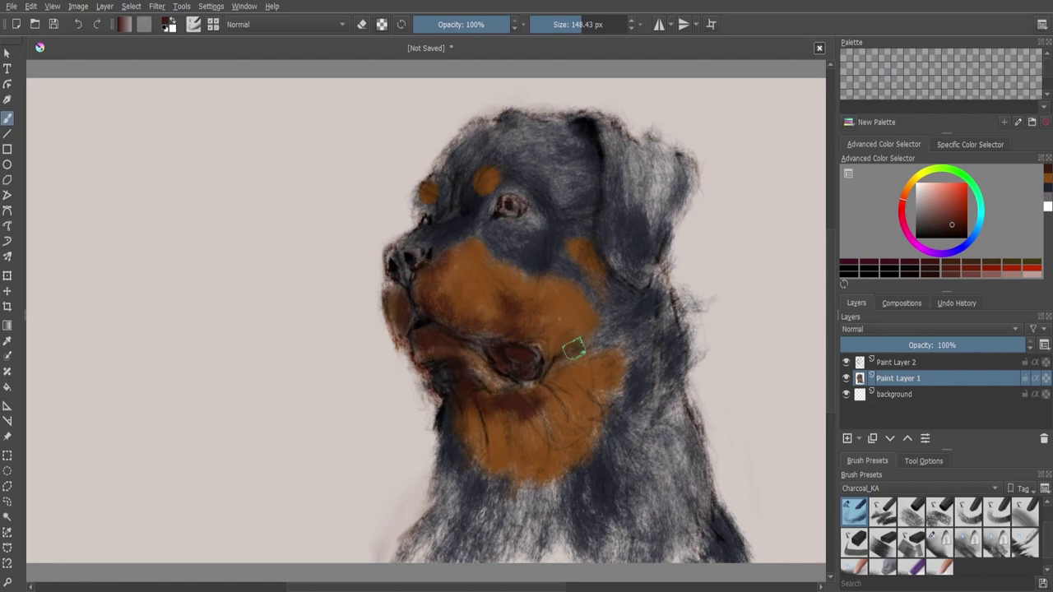
mouse_move(568, 354)
mouse_down()
mouse_move(535, 279)
mouse_move(527, 313)
mouse_up()
- Deepen the coat in dark blue around chest, neck, head, ear and cheek, then add sampled tan streaks
ctrl+click(514, 458)
drag(515, 461, 526, 498)
mouse_move(427, 542)
mouse_down()
mouse_move(584, 510)
mouse_move(630, 376)
mouse_move(627, 325)
mouse_move(510, 118)
mouse_up()
mouse_move(649, 140)
mouse_down()
mouse_move(431, 219)
mouse_move(522, 354)
mouse_up()
drag(510, 395, 467, 459)
drag(527, 202, 489, 235)
mouse_move(461, 181)
mouse_down()
mouse_move(665, 160)
mouse_move(625, 280)
mouse_up()
ctrl+click(588, 249)
mouse_move(587, 250)
mouse_down()
mouse_move(482, 263)
mouse_move(607, 418)
mouse_move(493, 418)
mouse_move(508, 292)
mouse_up()
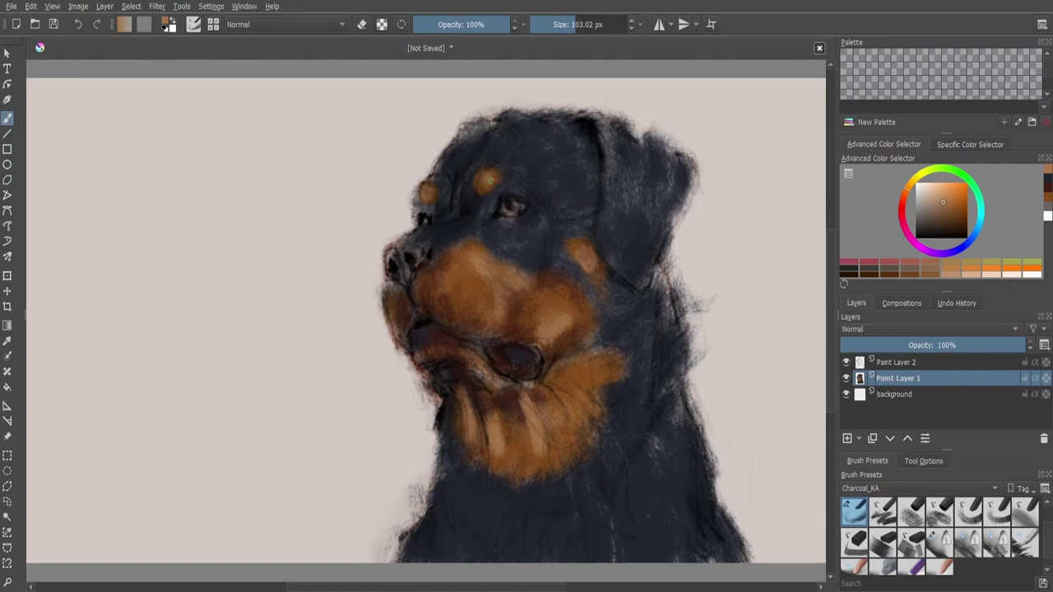
- With a dark blue, stroke lighter fur on the forehead, above the eye and along the ear
ctrl+click(713, 367)
drag(606, 176, 546, 123)
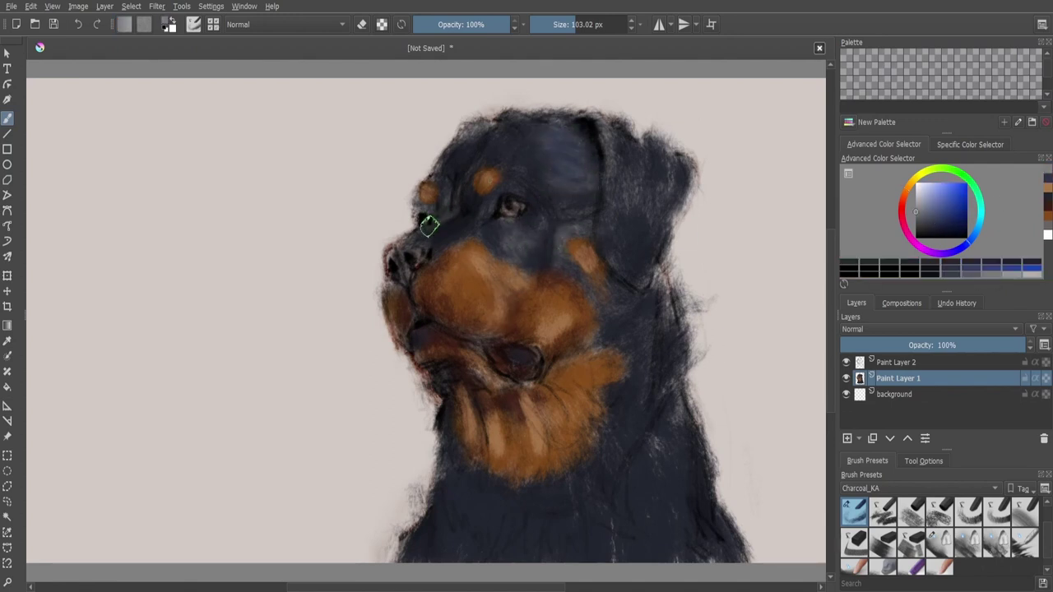
drag(428, 223, 528, 124)
drag(665, 158, 627, 235)
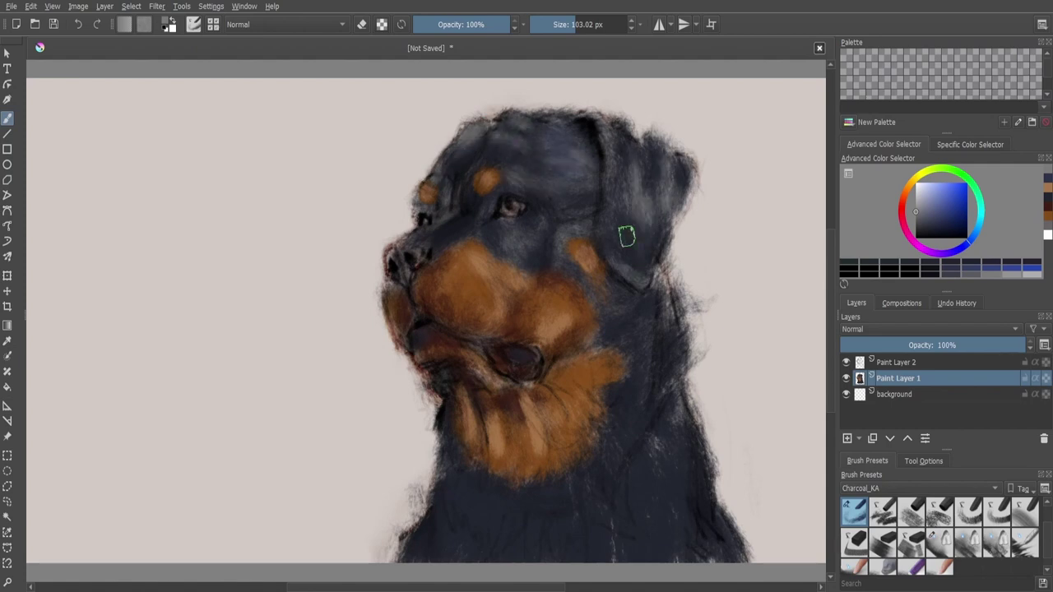
- Shrink the brush to about 39 px and add faint lighter grey fur strands on the neck and chest
key(bracketleft)
key(bracketleft)
key(bracketleft)
drag(658, 325, 668, 385)
drag(630, 465, 560, 502)
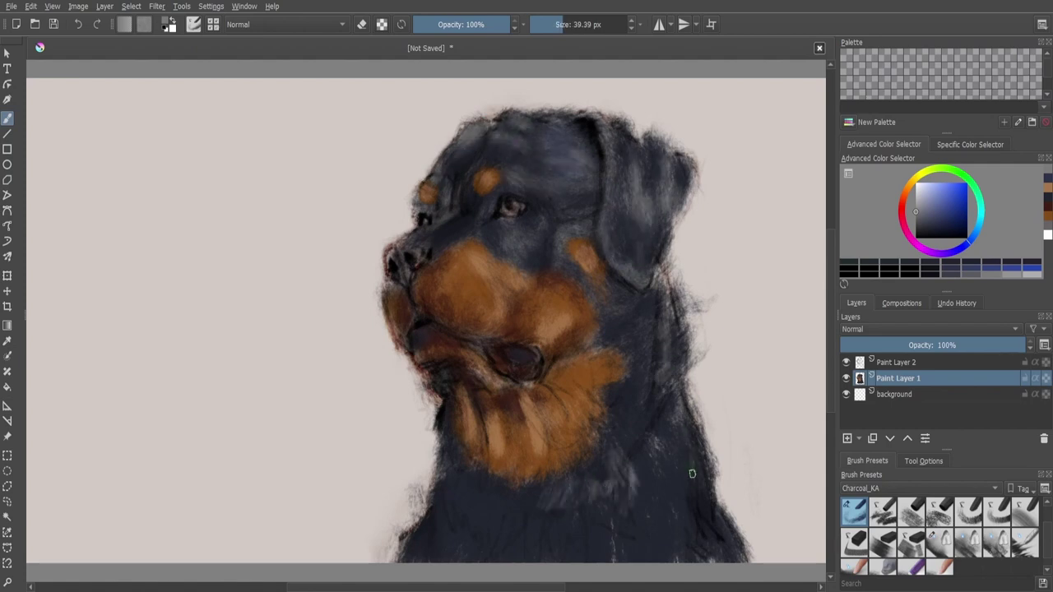
drag(695, 461, 691, 543)
drag(463, 486, 490, 552)
ctrl+click(426, 193)
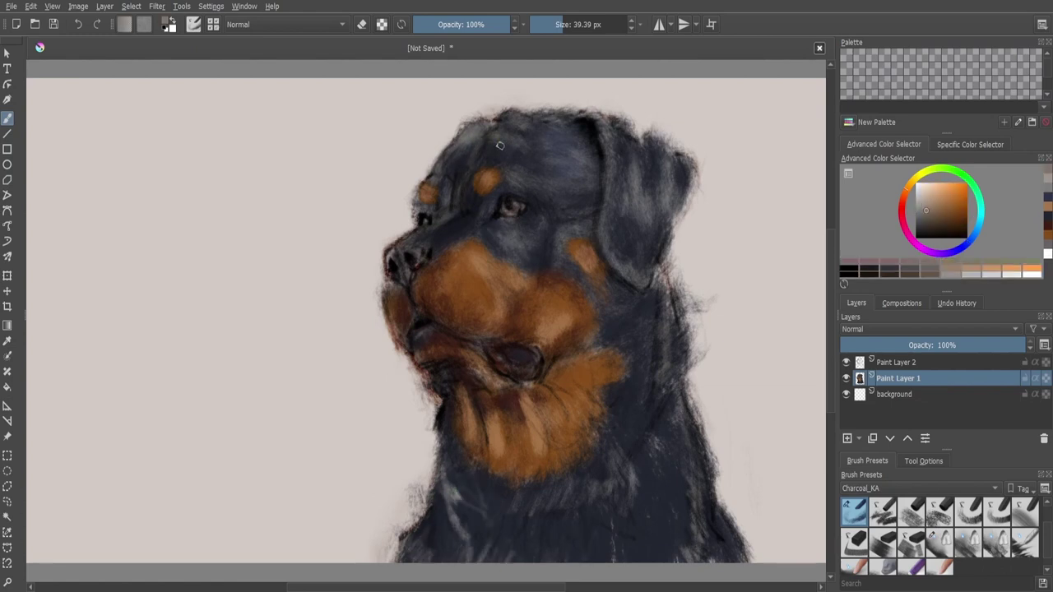
- On the background layer, paint broad brown-grey charcoal strokes to the right of the dog
key(Page_Down)
ctrl+click(628, 471)
click(911, 540)
drag(724, 494, 790, 345)
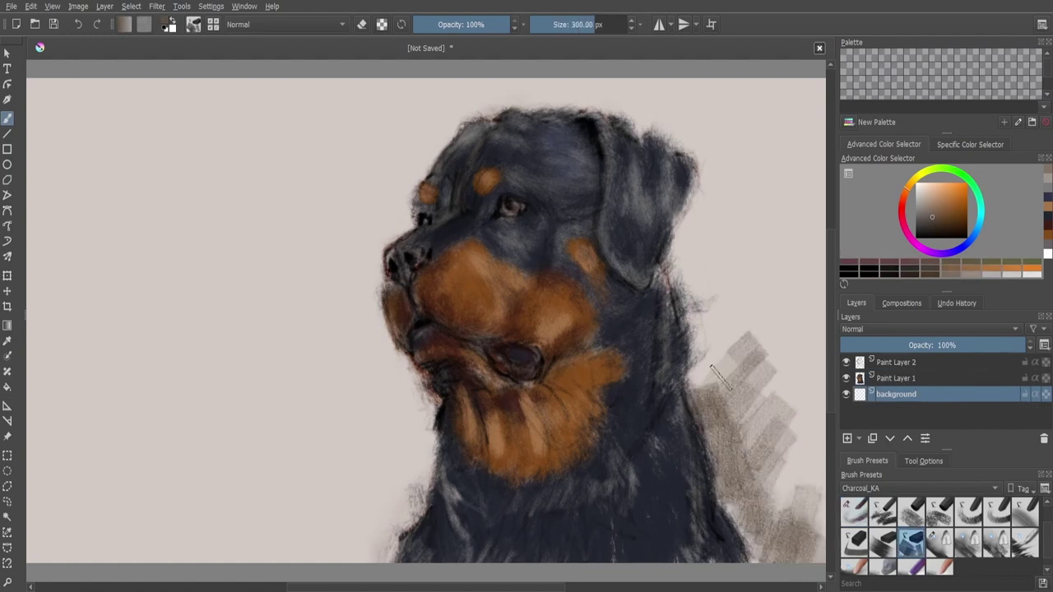
drag(682, 494, 790, 99)
drag(790, 494, 576, 91)
drag(773, 247, 473, 92)
- Cover the left and remaining background with broad charcoal strokes, zoomed out to the whole canvas
drag(362, 559, 148, 287)
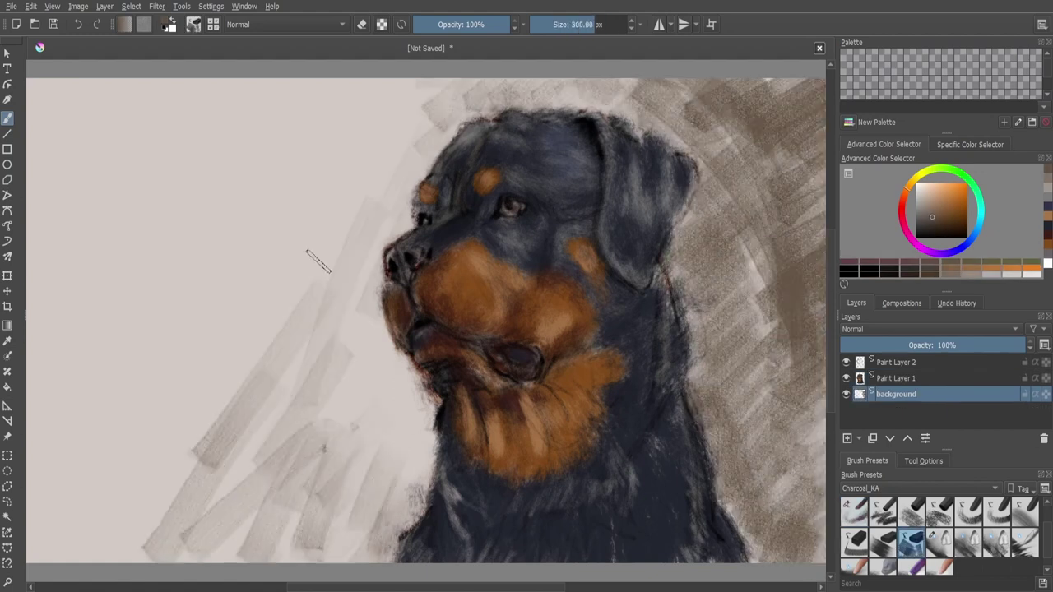
drag(411, 83, 148, 477)
key(minus)
drag(312, 222, 172, 386)
drag(329, 387, 271, 165)
drag(239, 387, 172, 238)
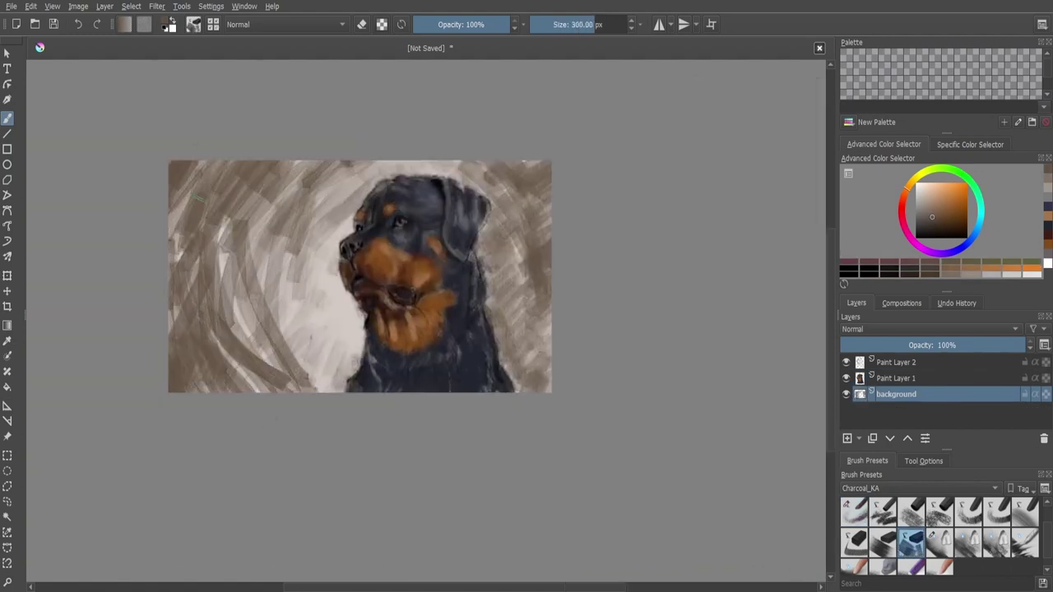
drag(547, 387, 469, 165)
- Smooth the left background strokes using another charcoal brush and a blending brush
click(995, 540)
drag(321, 387, 247, 317)
drag(279, 387, 189, 206)
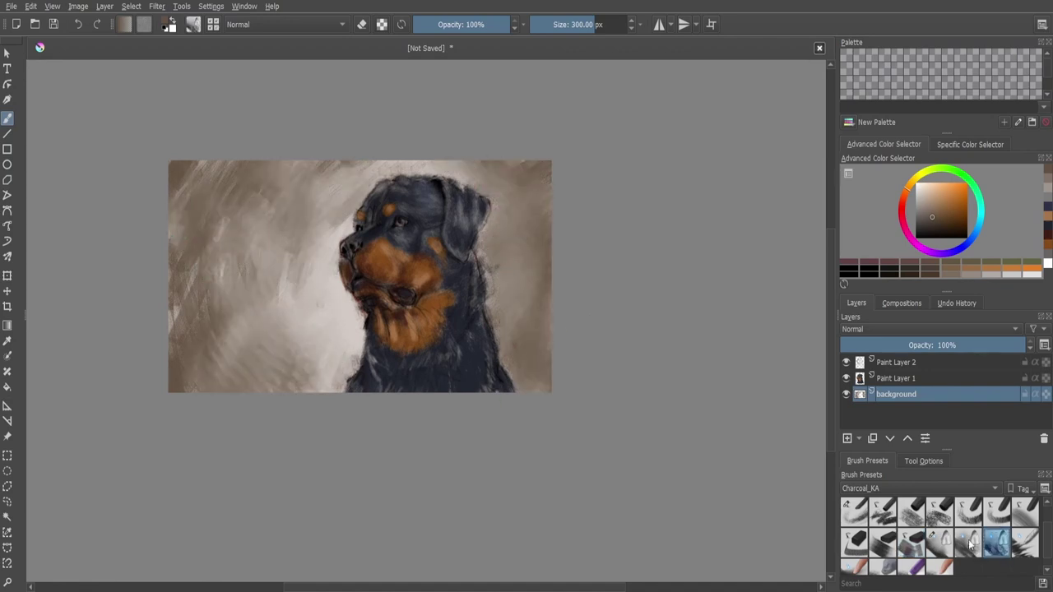
click(883, 540)
mouse_move(288, 362)
mouse_down()
mouse_move(214, 223)
mouse_move(485, 165)
mouse_up()
mouse_move(345, 387)
mouse_down()
mouse_move(214, 214)
mouse_move(292, 321)
mouse_move(354, 296)
mouse_up()
- Add blue-violet strokes at the canvas corners and blend them into soft shading
click(954, 247)
click(963, 229)
drag(559, 160, 519, 202)
drag(169, 304, 202, 375)
click(940, 540)
mouse_move(177, 173)
mouse_down()
mouse_move(185, 370)
mouse_move(247, 387)
mouse_up()
drag(538, 173, 494, 370)
- Shade the canvas edges with soft dark violet and blend the left and bottom smoother
click(949, 235)
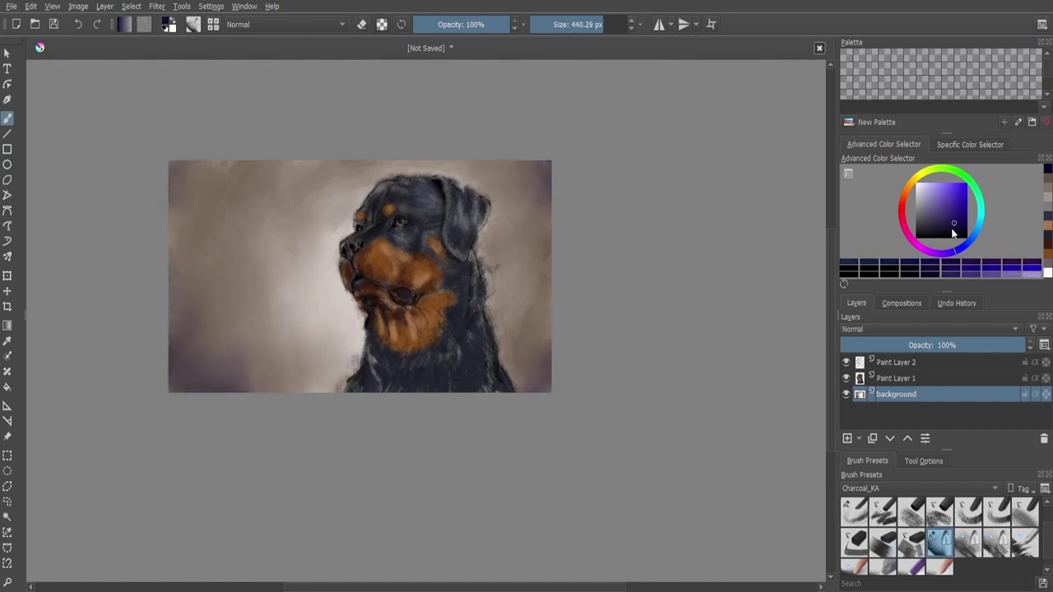
drag(386, 169, 547, 176)
drag(527, 386, 189, 378)
drag(173, 214, 197, 387)
drag(543, 230, 535, 362)
mouse_move(222, 173)
mouse_down()
mouse_move(255, 379)
mouse_move(177, 280)
mouse_up()
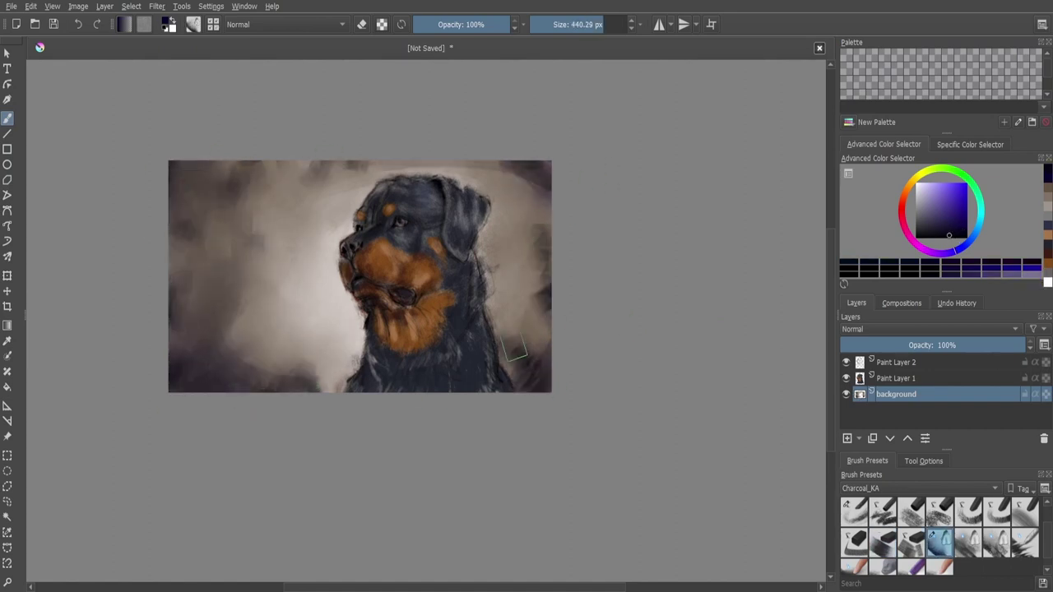
drag(514, 349, 304, 385)
drag(234, 181, 341, 214)
- Back on Paint Layer 1 with dark blue-grey at about 120 px, darken the ear edge and lower chest
click(854, 511)
ctrl+click(422, 314)
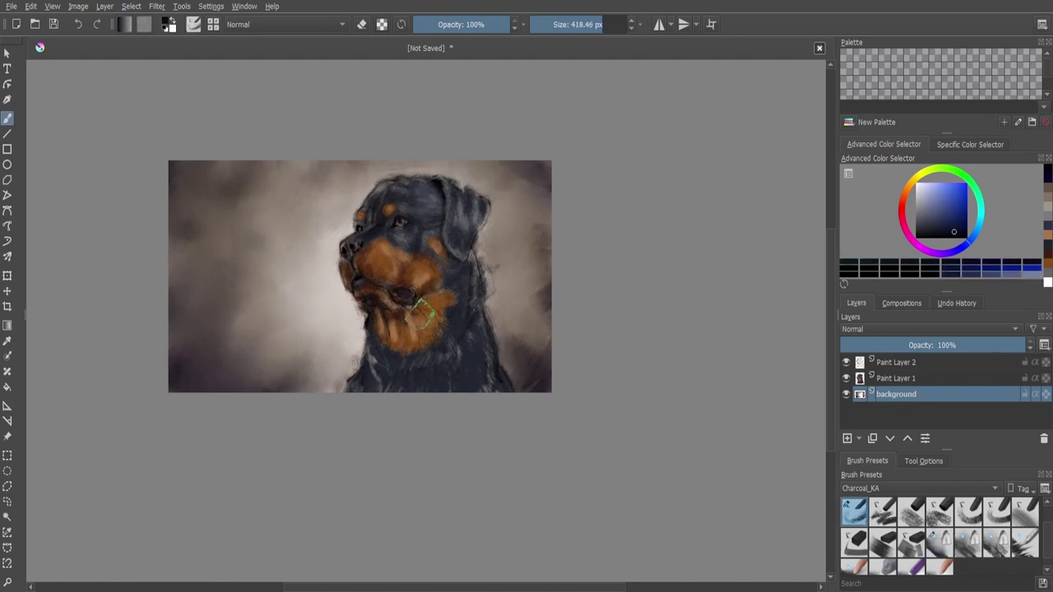
drag(434, 315, 454, 317)
click(454, 318)
drag(467, 193, 452, 229)
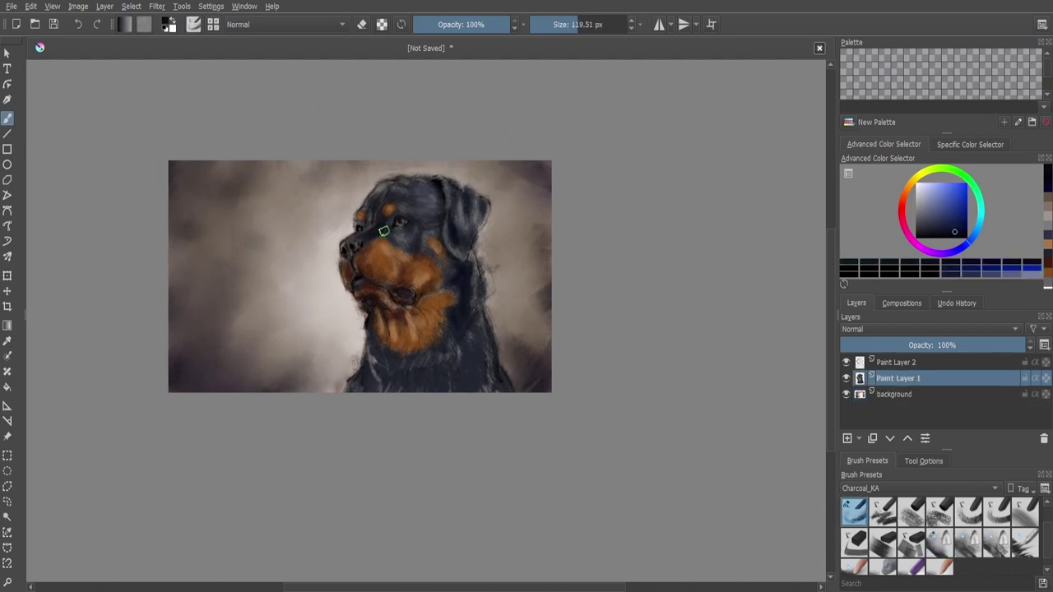
mouse_move(379, 351)
mouse_down()
mouse_move(463, 353)
mouse_move(419, 376)
mouse_move(350, 383)
mouse_up()
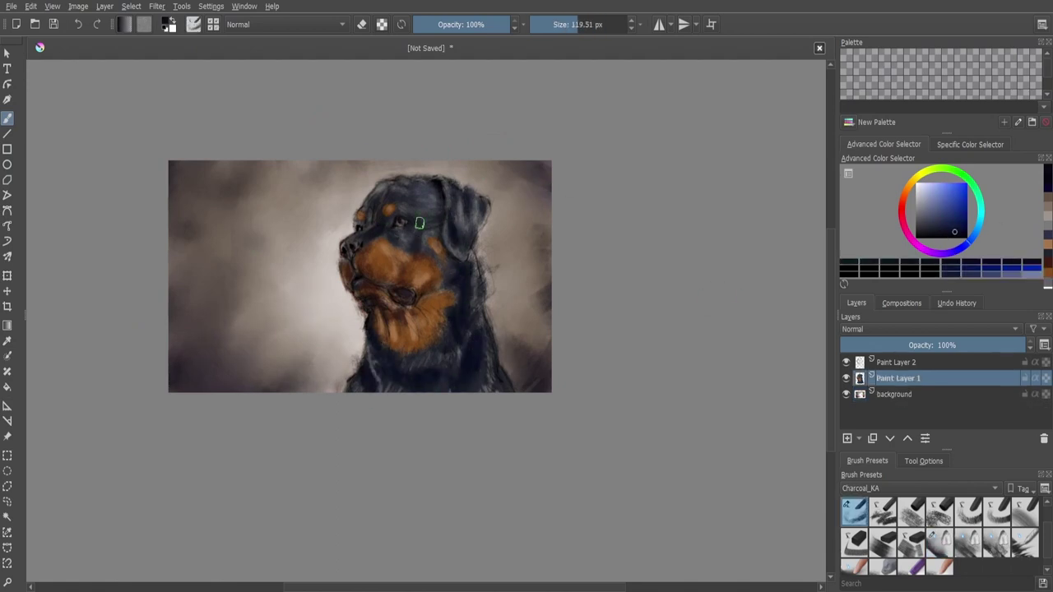
- Sample dark brown from the chest and, in Multiply brush mode, darken the chest and chin fur
shift+drag(416, 221, 394, 217)
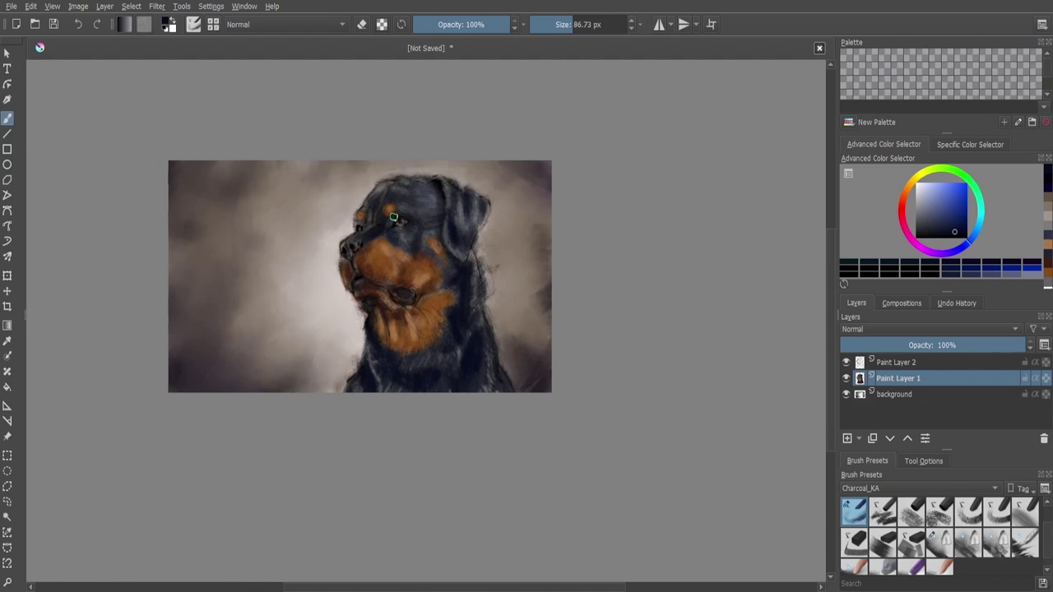
ctrl+click(360, 274)
key(alt+shift+m)
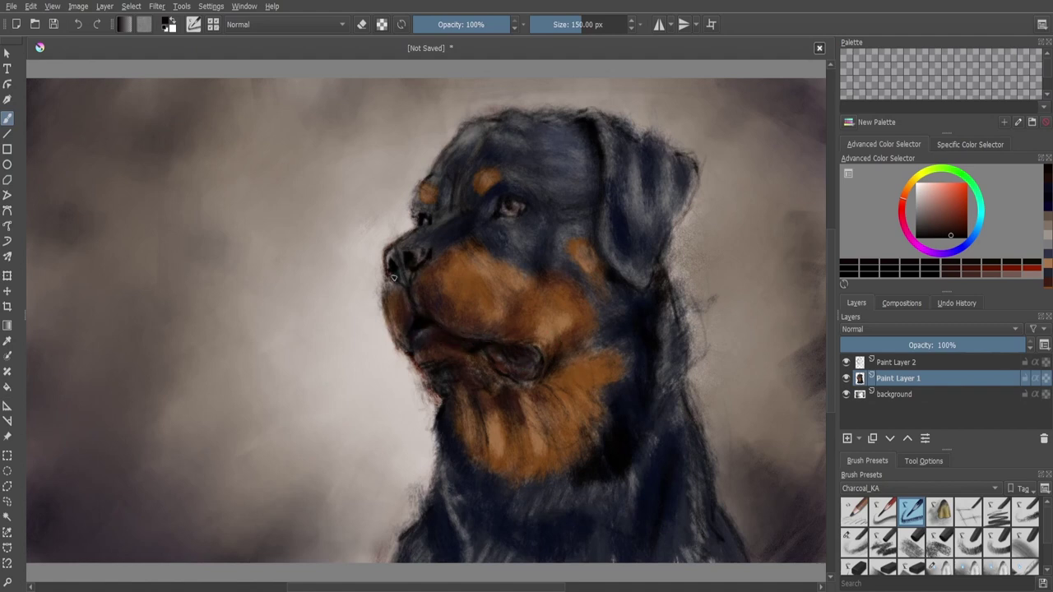
drag(441, 374, 512, 384)
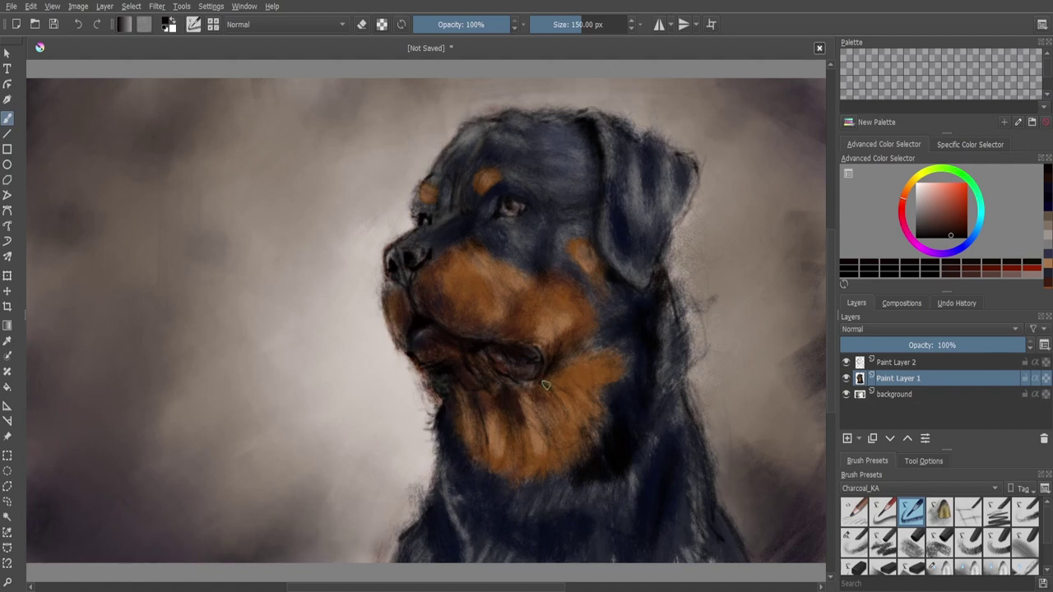
drag(543, 388, 556, 397)
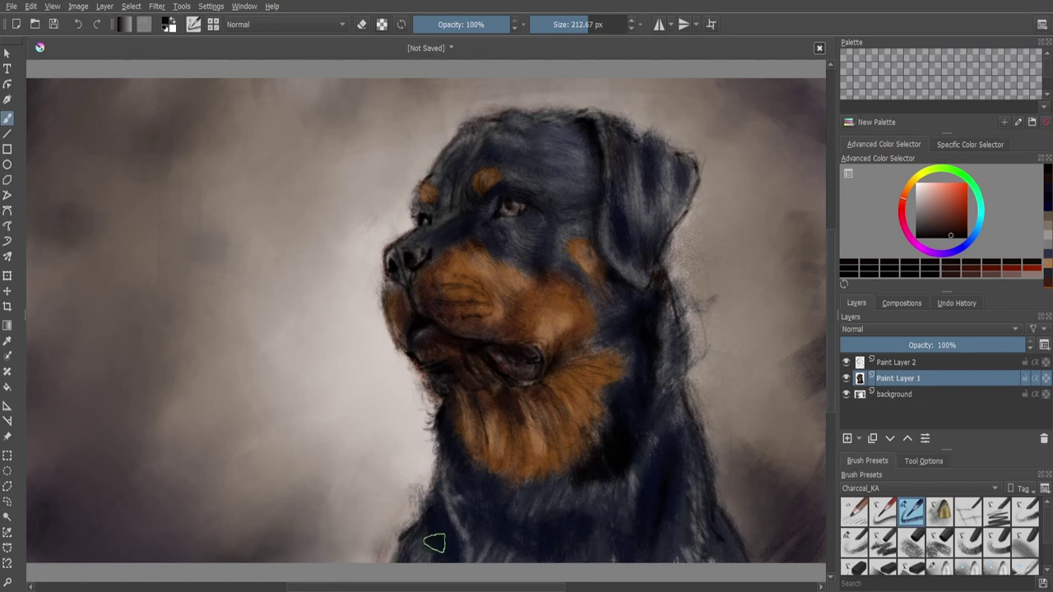
- With a 100 px charcoal brush, add dark fur strokes along the neck edge, then add Paint Layer 3
key(slash)
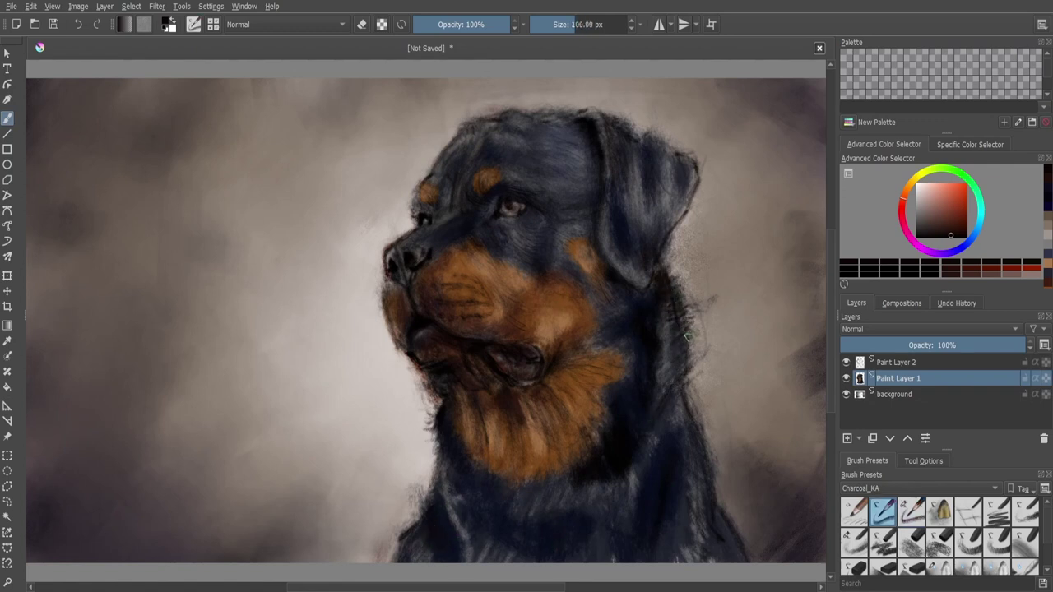
drag(687, 336, 686, 385)
drag(664, 255, 676, 278)
drag(691, 352, 679, 385)
drag(686, 301, 674, 366)
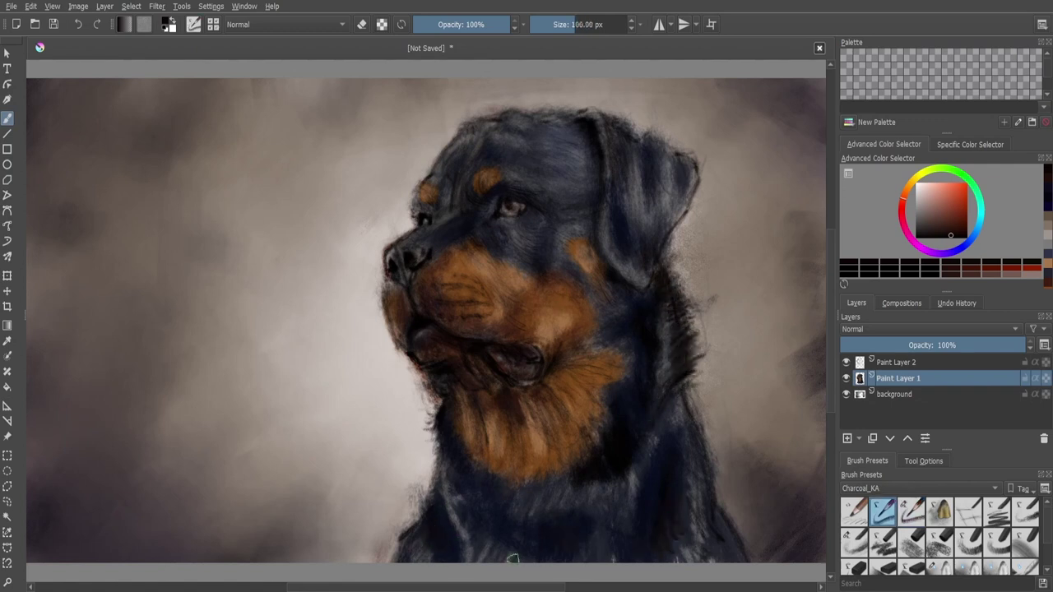
key(Insert)
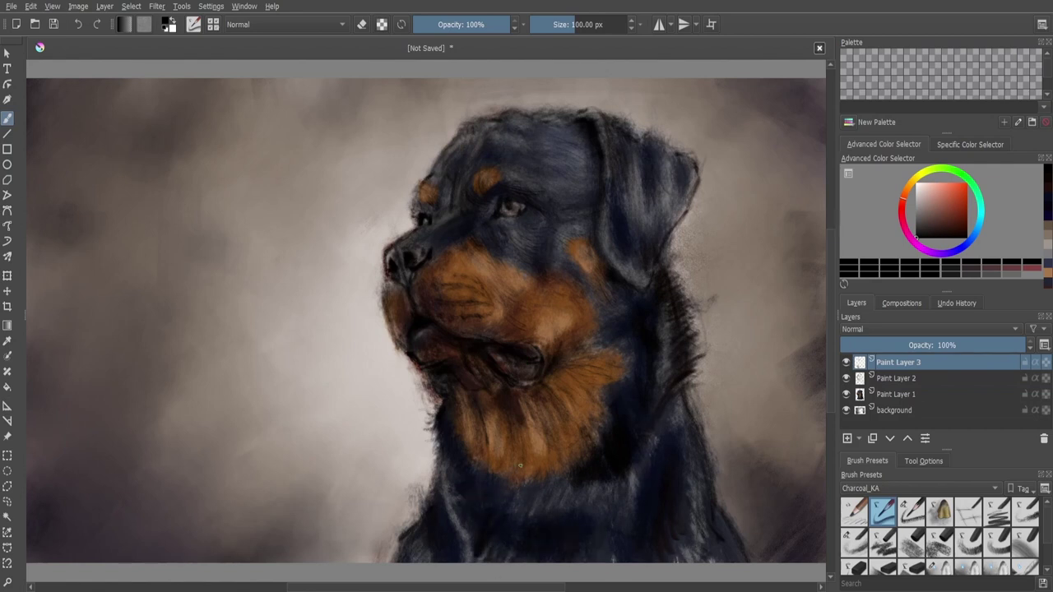
- Finish a dark chest stroke, then add Paint Layer 4 with a 26 px brush
mouse_move(514, 527)
mouse_down()
mouse_move(535, 473)
mouse_move(466, 378)
mouse_up()
key(Insert)
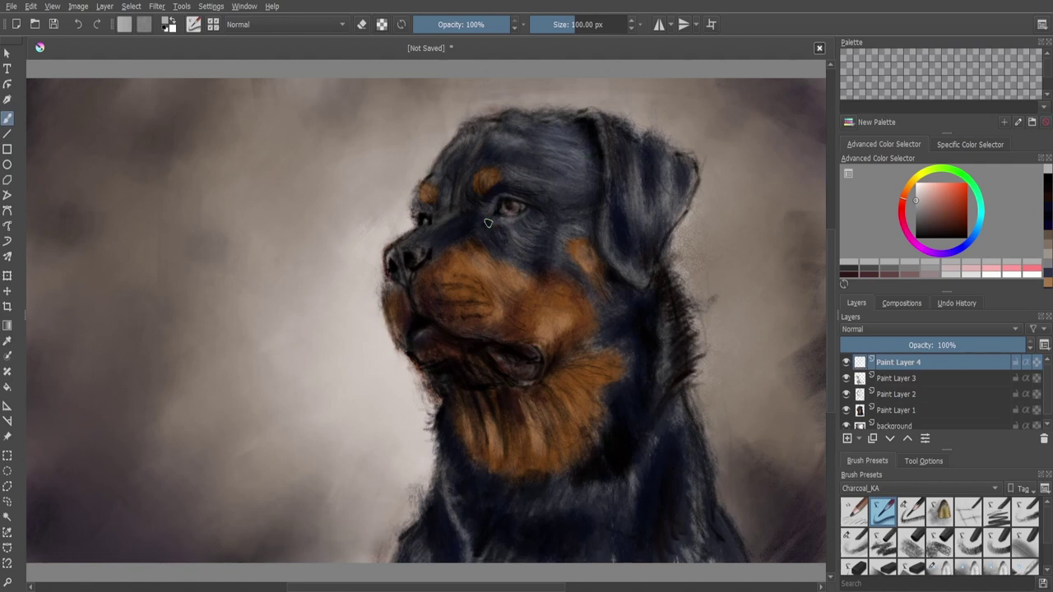
drag(600, 492, 567, 494)
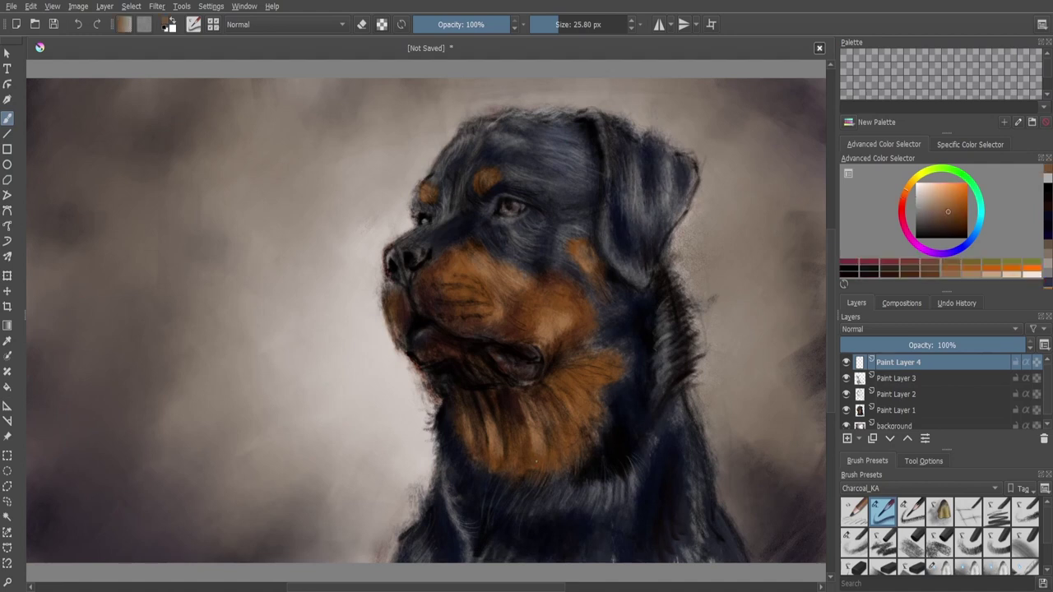
drag(523, 480, 508, 506)
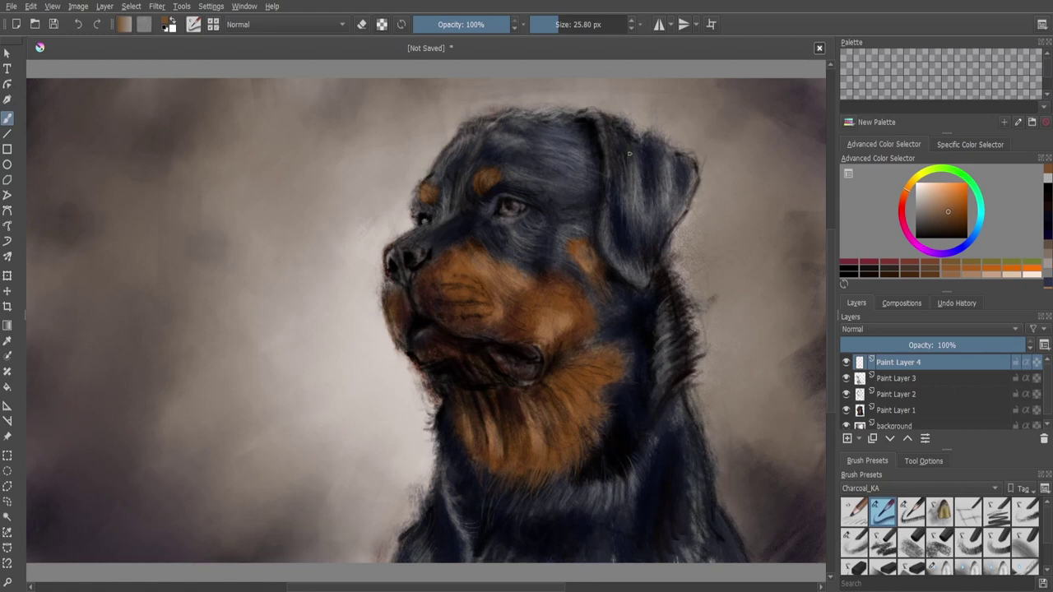
- Paint light tan fur strokes across the chest, then darken the backdrop around the face
click(924, 196)
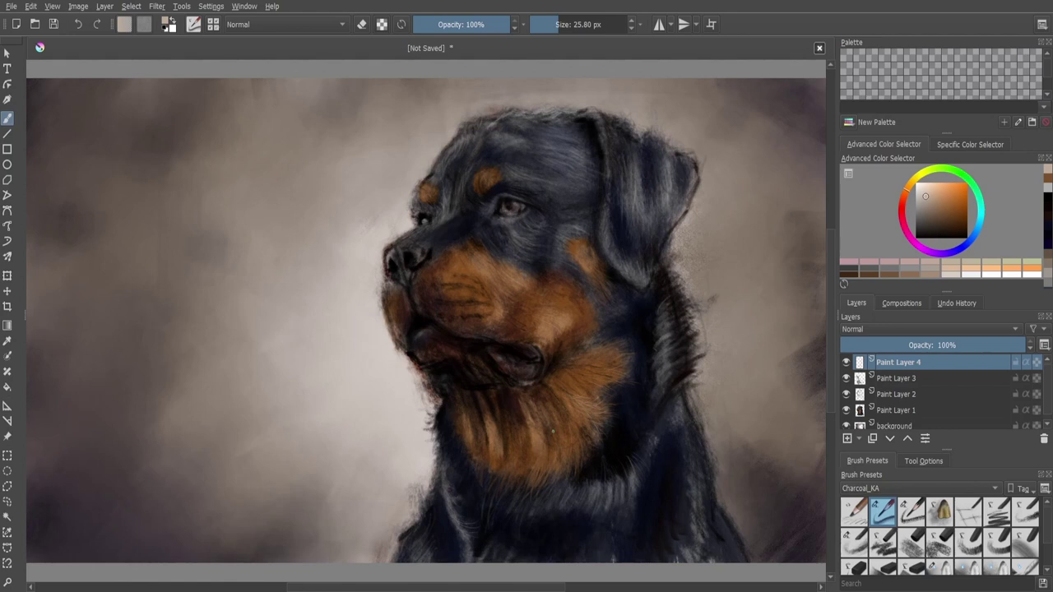
drag(492, 436, 487, 469)
drag(459, 398, 491, 495)
drag(507, 449, 505, 475)
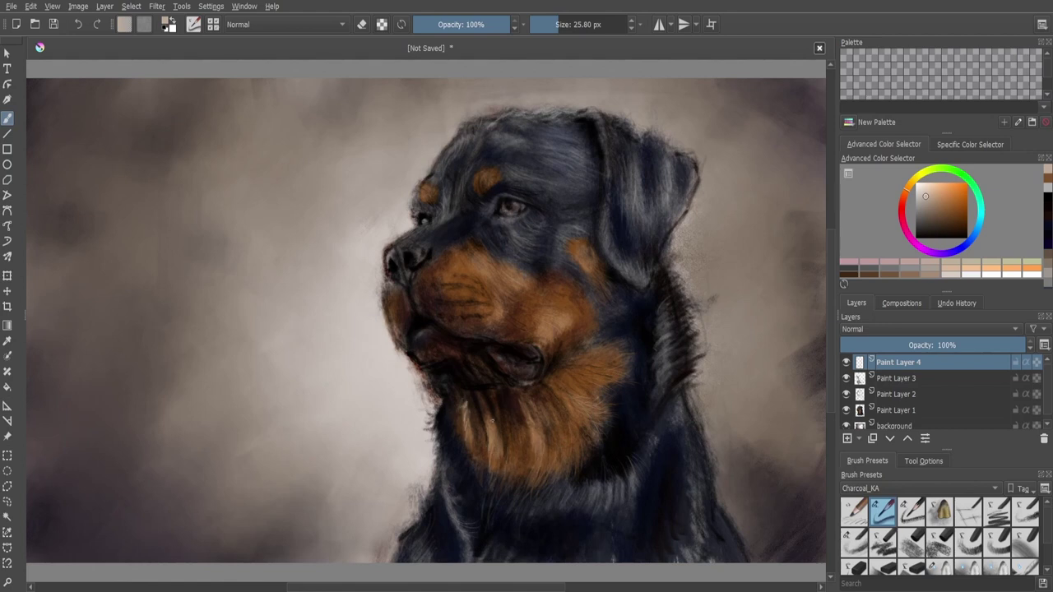
drag(527, 401, 522, 425)
click(918, 186)
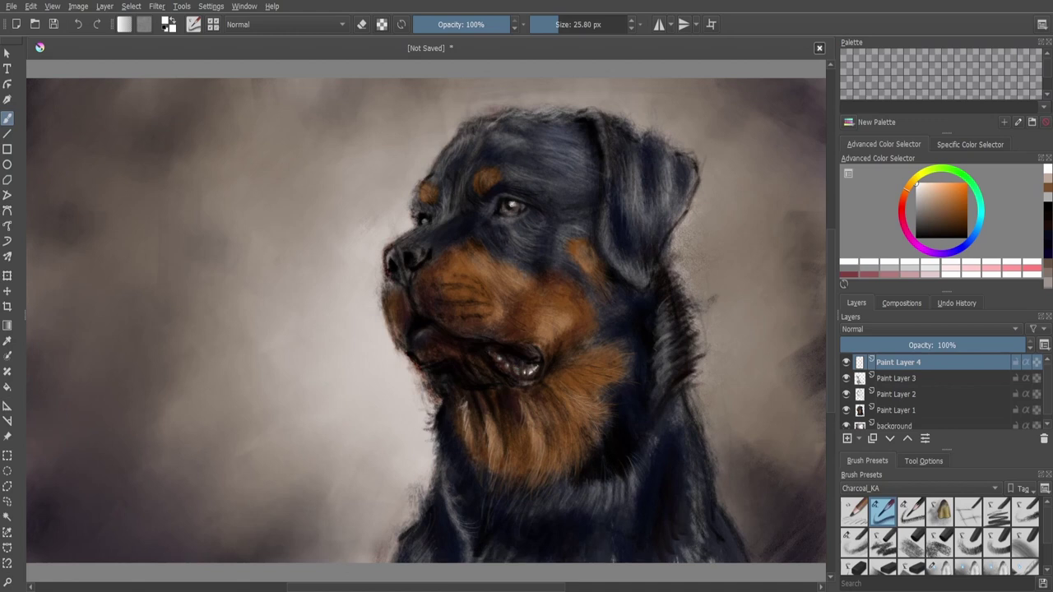
mouse_move(353, 346)
mouse_down()
mouse_move(299, 287)
mouse_move(485, 268)
mouse_move(191, 206)
mouse_up()
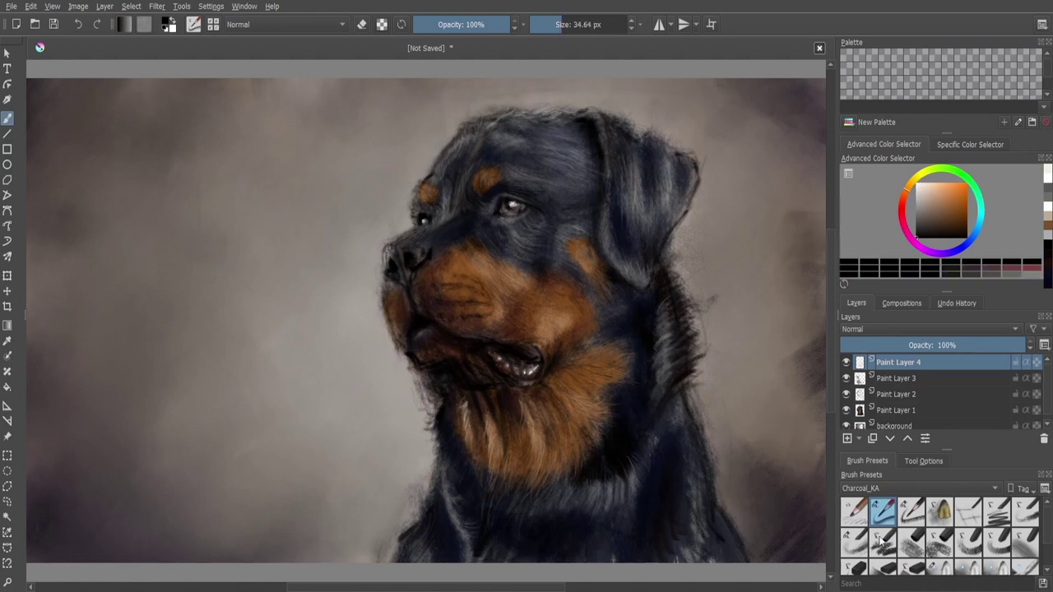
- Switch to a multiply charcoal brush and paint light strokes on the nose and head top
key(/)
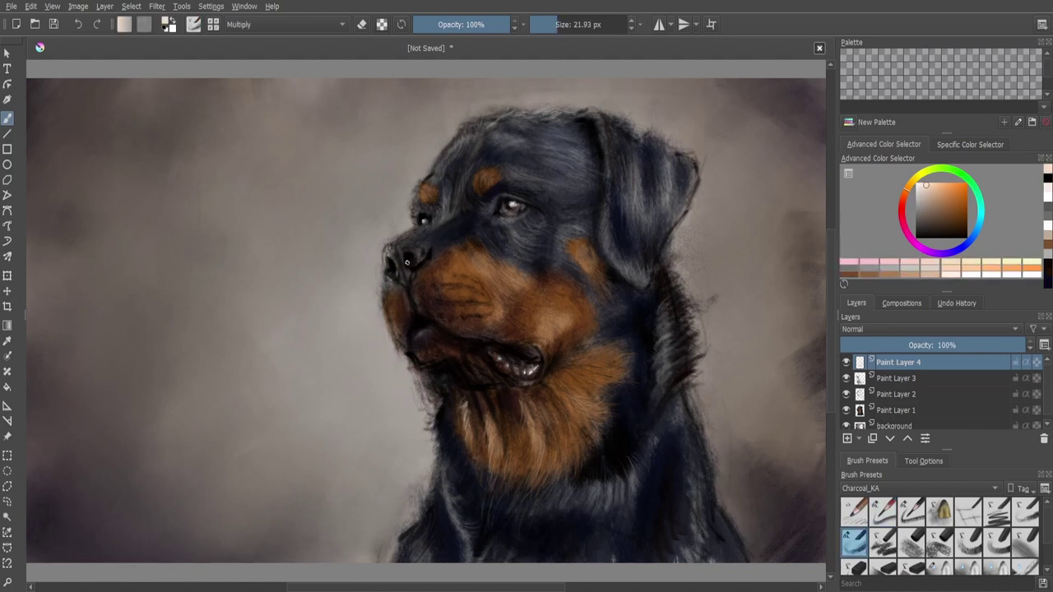
mouse_move(407, 263)
mouse_down()
mouse_move(416, 240)
mouse_move(426, 249)
mouse_up()
ctrl+click(430, 245)
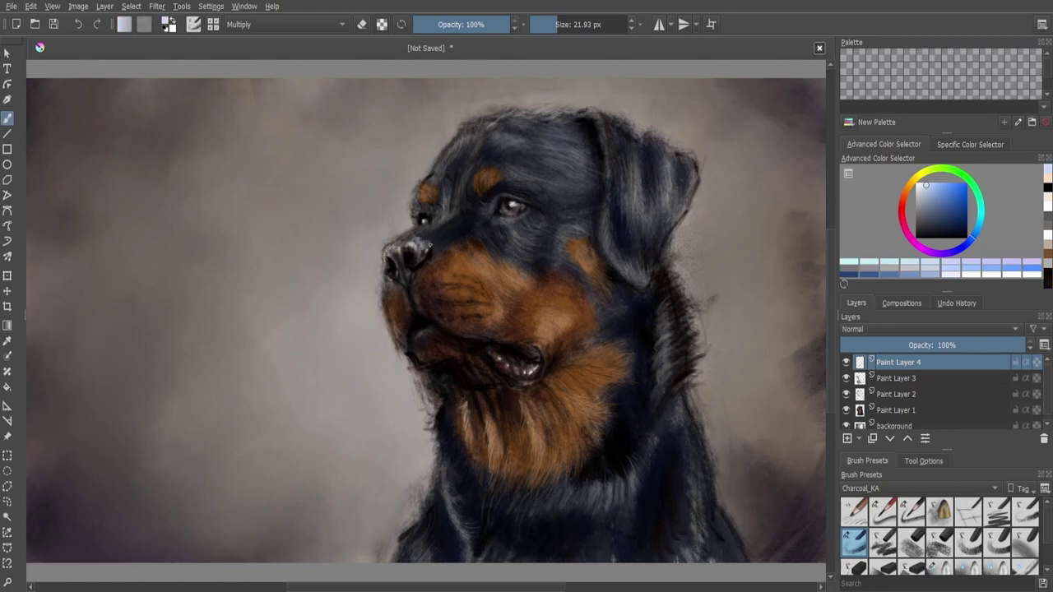
ctrl+click(428, 255)
ctrl+click(398, 278)
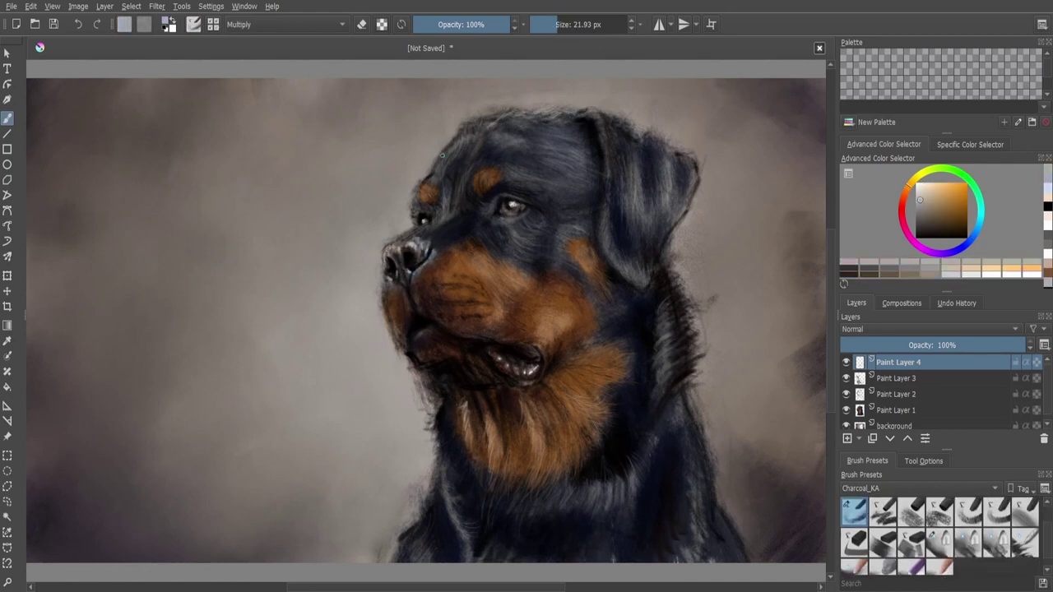
drag(463, 126, 580, 120)
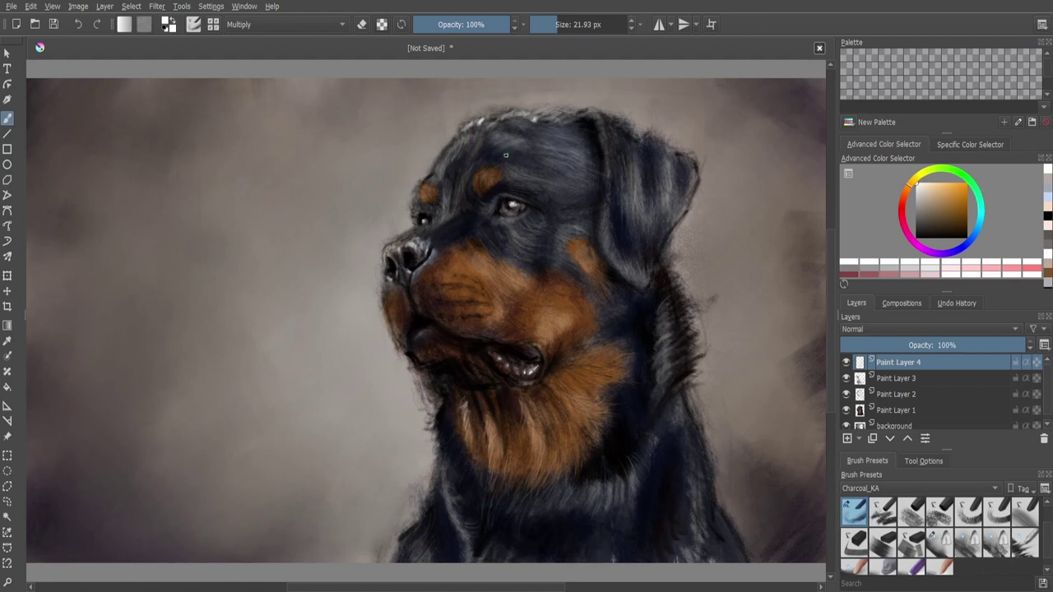
- With a smaller brush, lighten the lower jaw edge, chin and right side of the neck
key(bracketleft)
key(bracketleft)
drag(399, 308, 392, 351)
drag(429, 396, 438, 384)
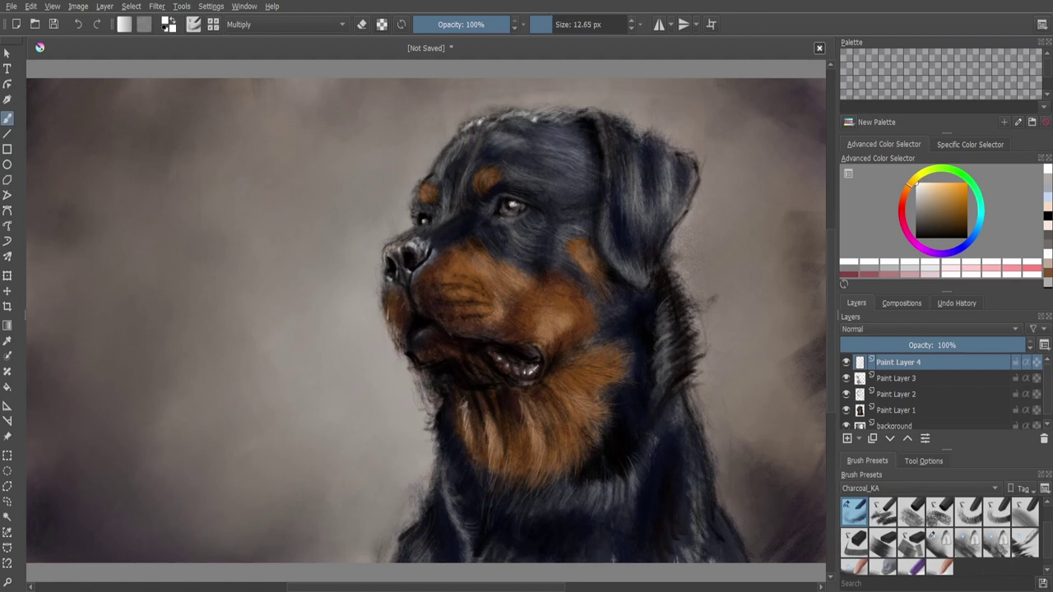
drag(689, 498, 699, 553)
drag(668, 416, 635, 510)
- Add Overlay Paint Layer 5 and brighten the lip, head top, right ear and chest with a 42 px brush
key(Insert)
key(alt+shift+o)
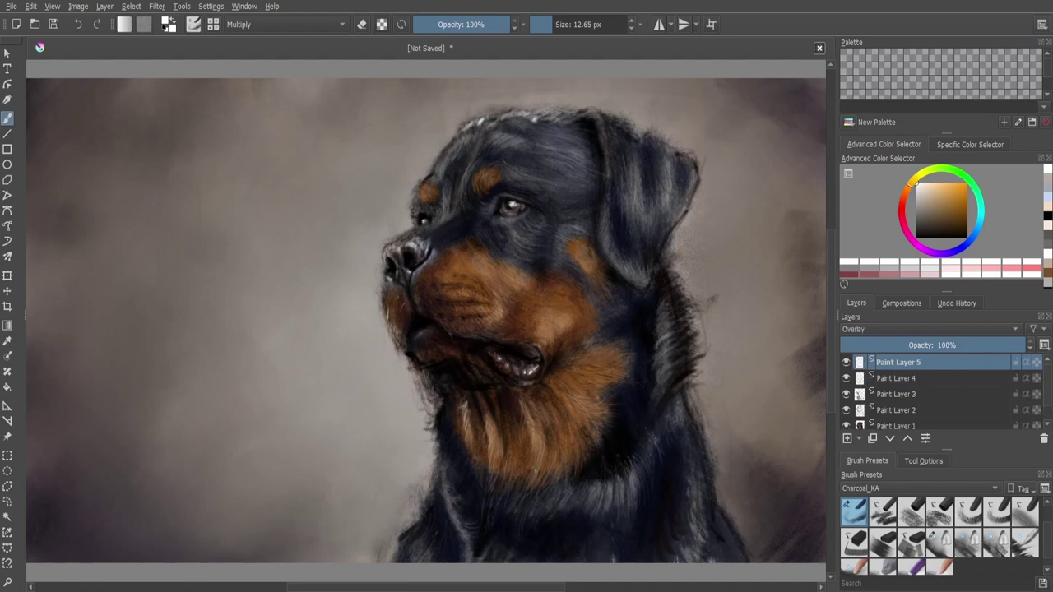
drag(387, 319, 389, 303)
click(534, 121)
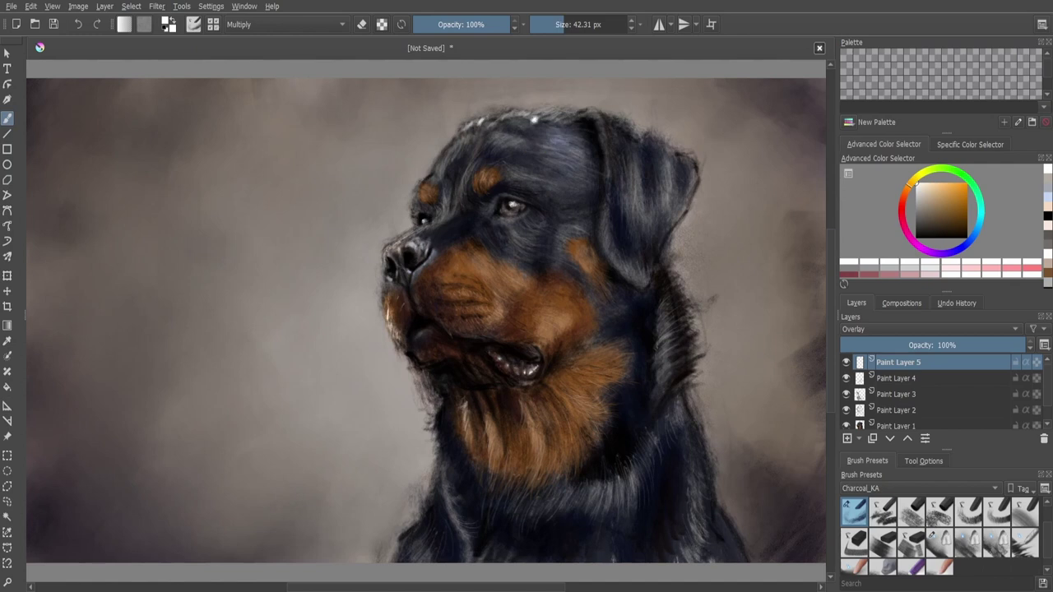
drag(452, 149, 630, 123)
mouse_move(668, 169)
mouse_down()
mouse_move(635, 239)
mouse_move(642, 284)
mouse_up()
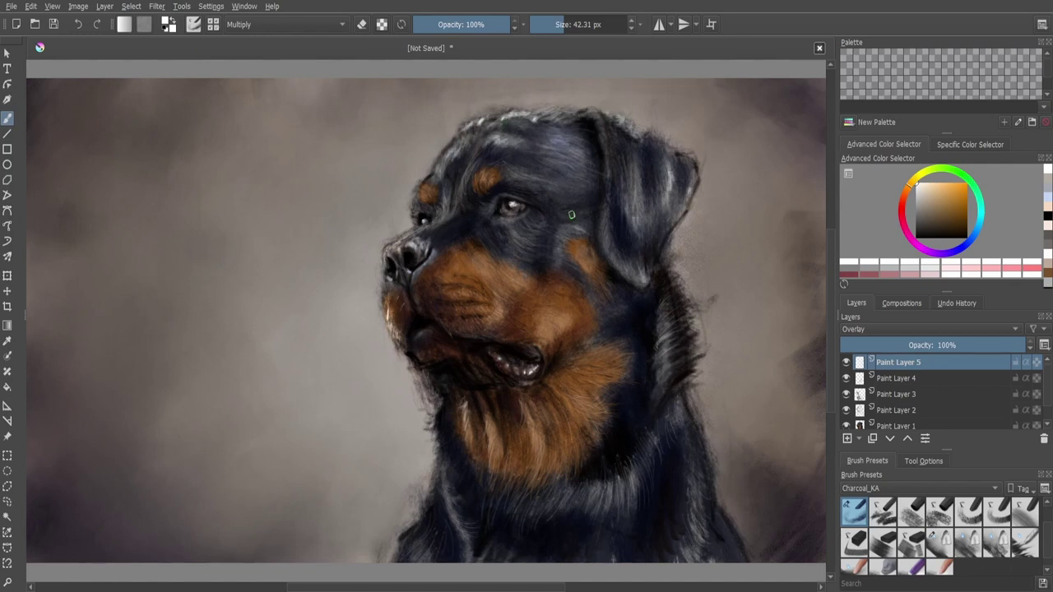
drag(490, 426, 492, 463)
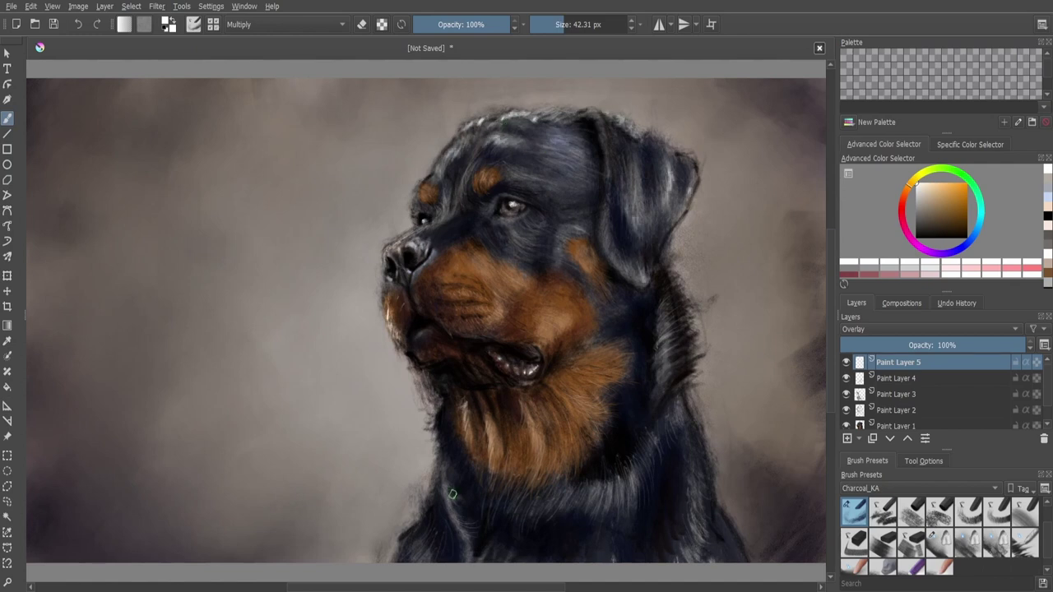
- Pick light salmon and pink colours, ending on Paint Layer 5 with a 65 px brush
ctrl+click(434, 387)
ctrl+click(415, 337)
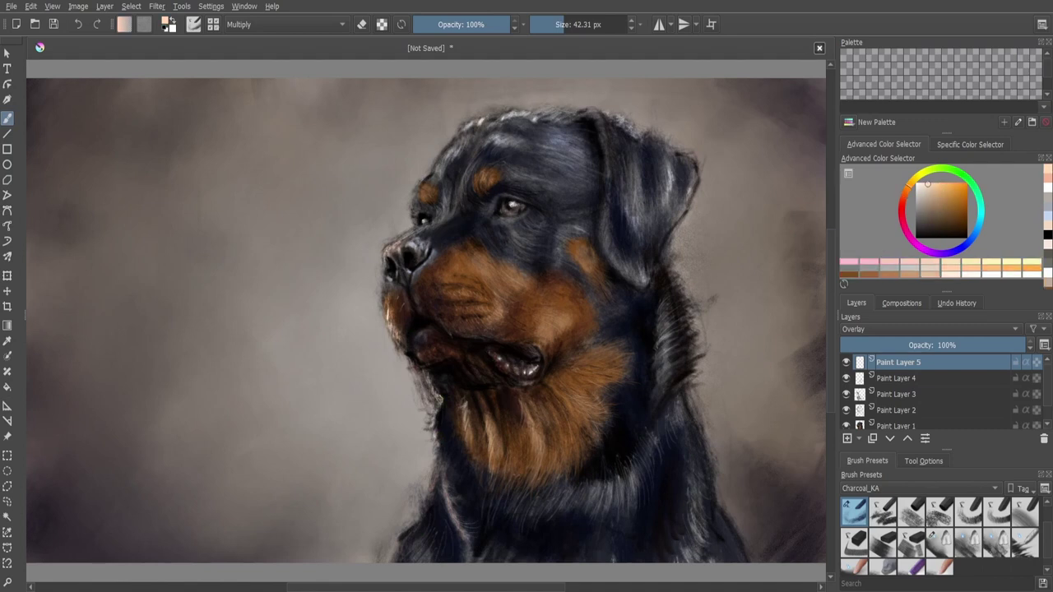
key(Page_Down)
key(bracketleft)
key(bracketleft)
key(bracketleft)
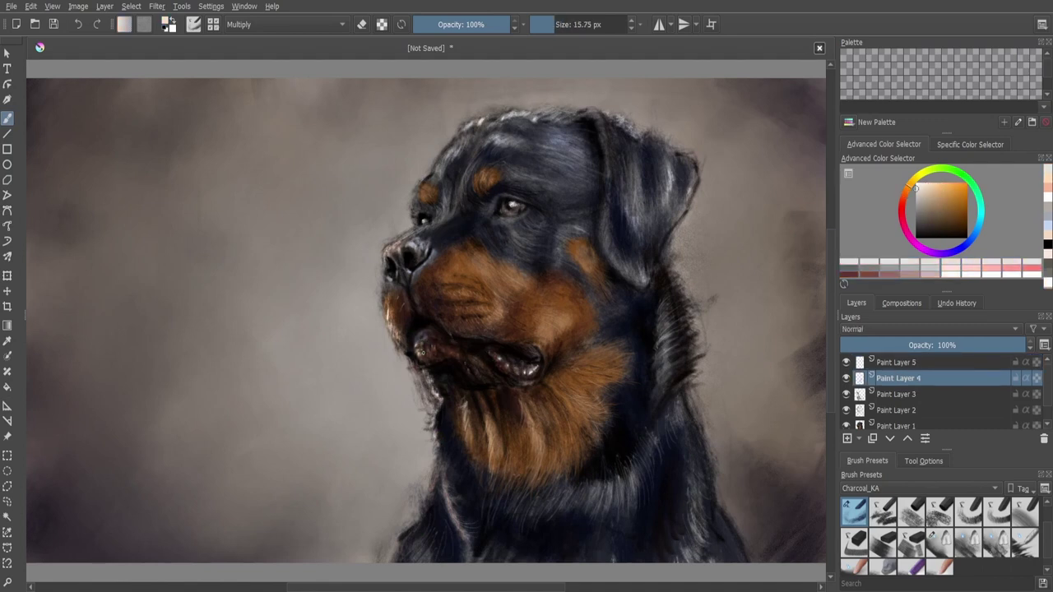
key(Page_Up)
key(bracketright)
key(bracketright)
key(bracketright)
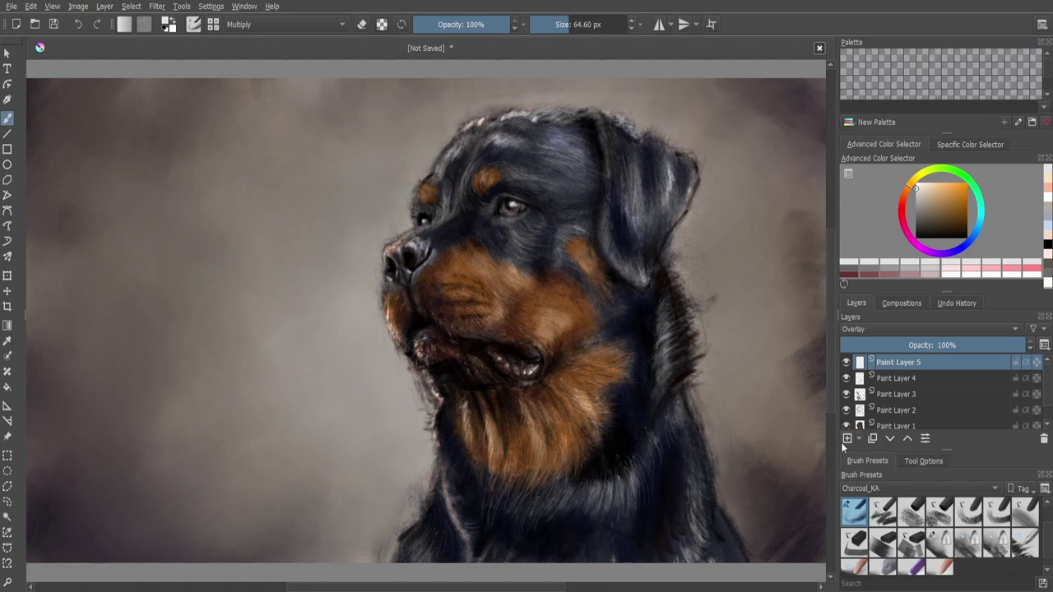
- Add Paint Layer 6 with an 81 px brush and group the paint layers into Group 7
ctrl+click(564, 374)
key(Insert)
key(bracketright)
key(bracketright)
key(bracketright)
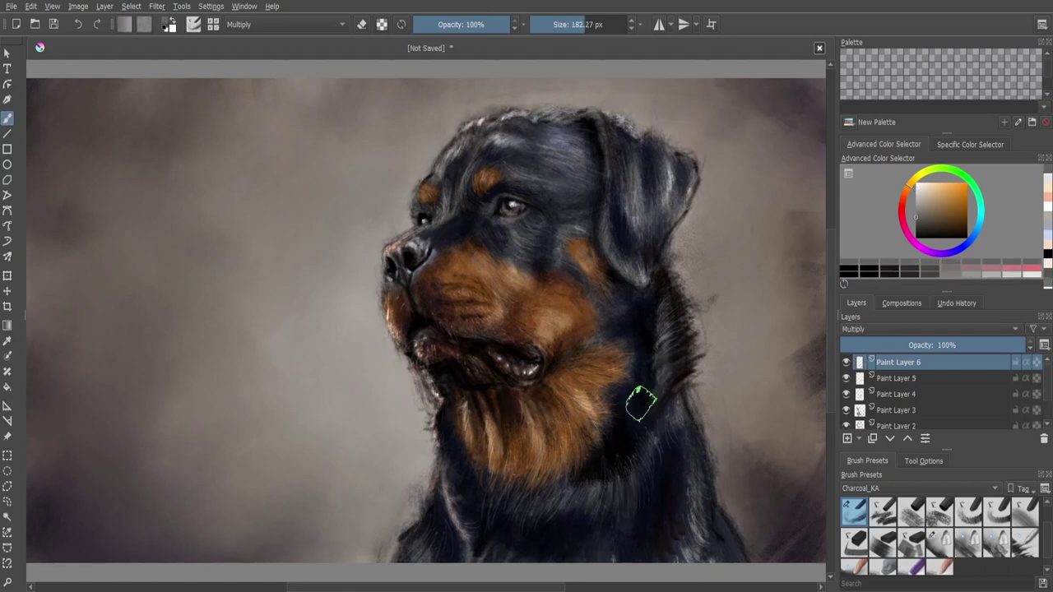
key(bracketleft)
key(bracketleft)
key(bracketleft)
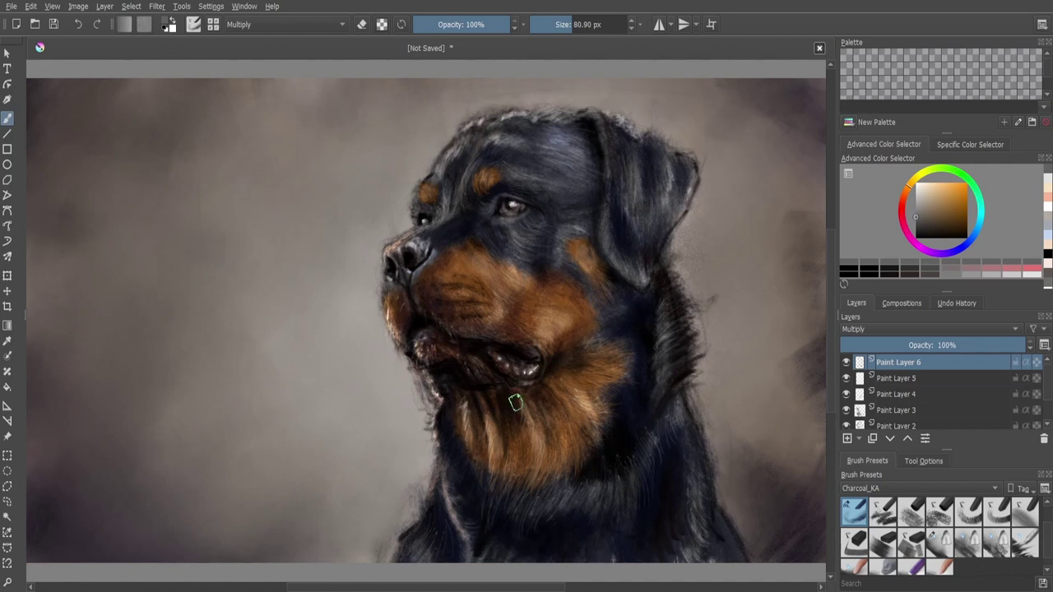
shift+click(952, 384)
key(ctrl+g)
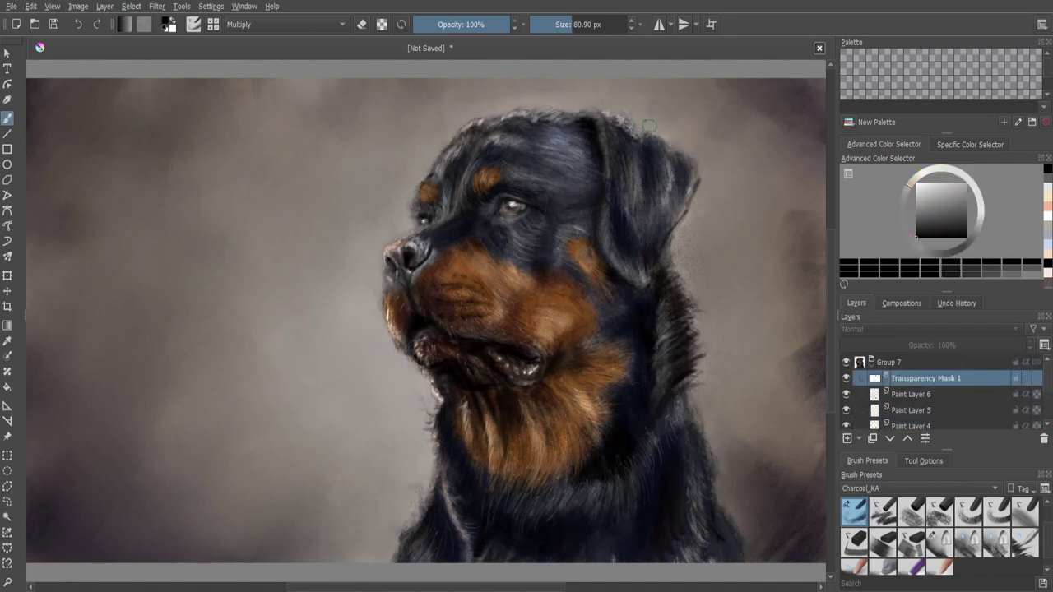
- Switch to a pencil-style brush and darken the area around the dog's eye on Paint Layer 6
key(slash)
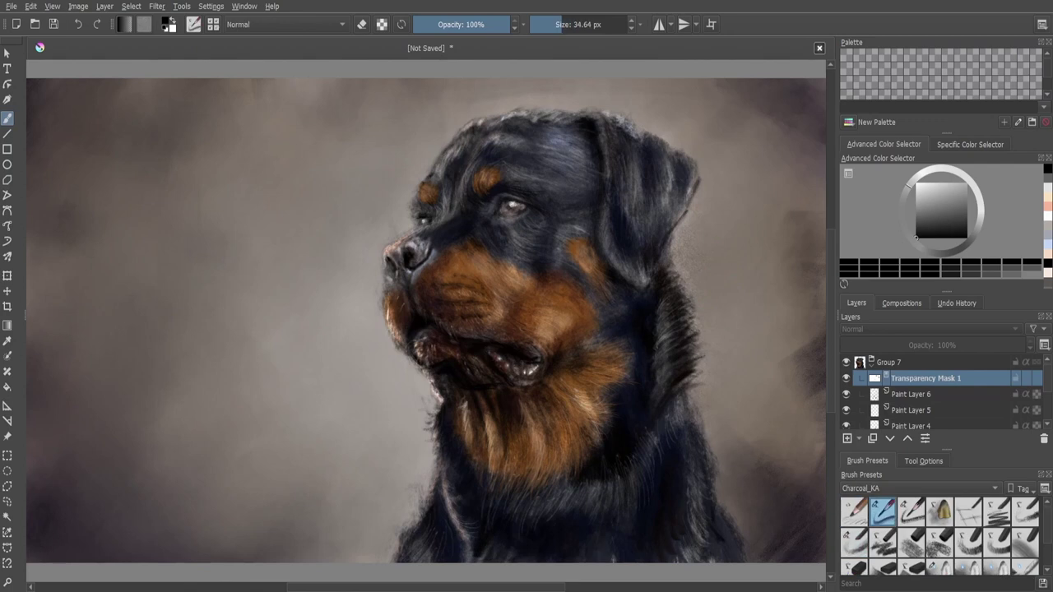
click(855, 400)
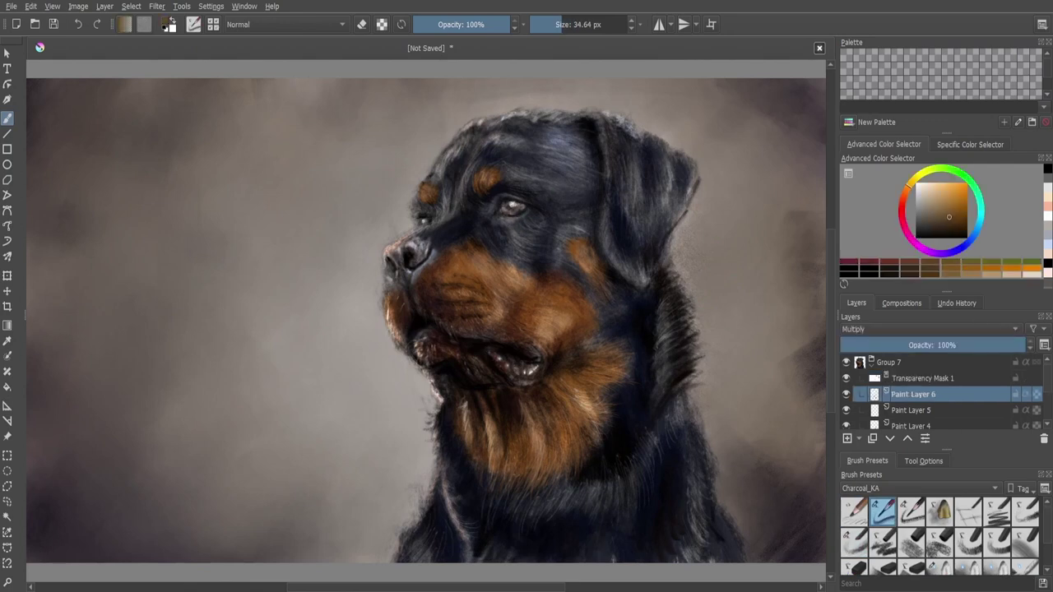
drag(501, 204, 515, 207)
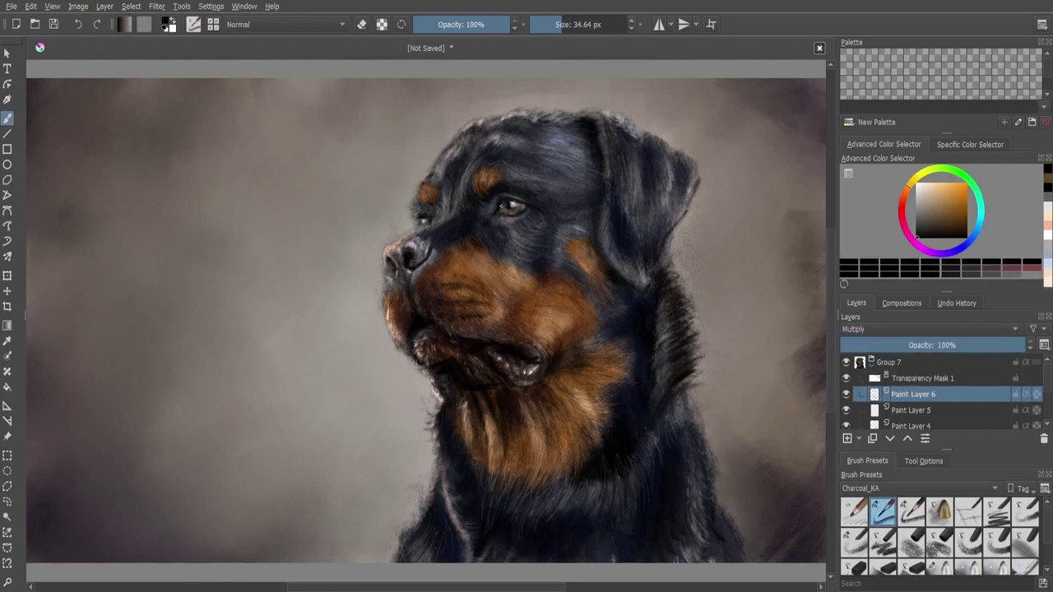
key(bracketright)
key(bracketright)
key(bracketright)
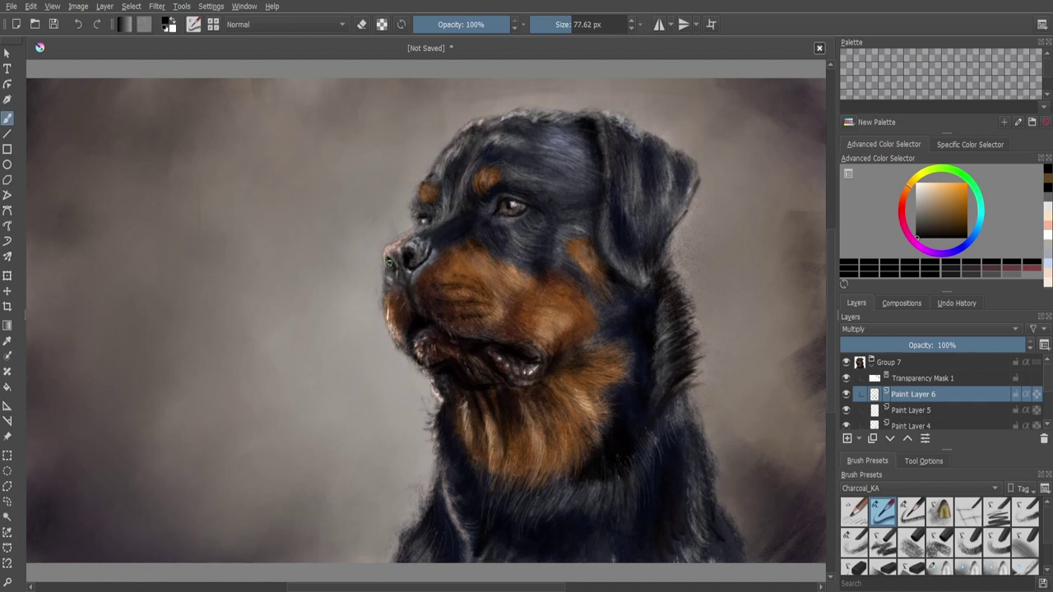
drag(666, 525, 515, 533)
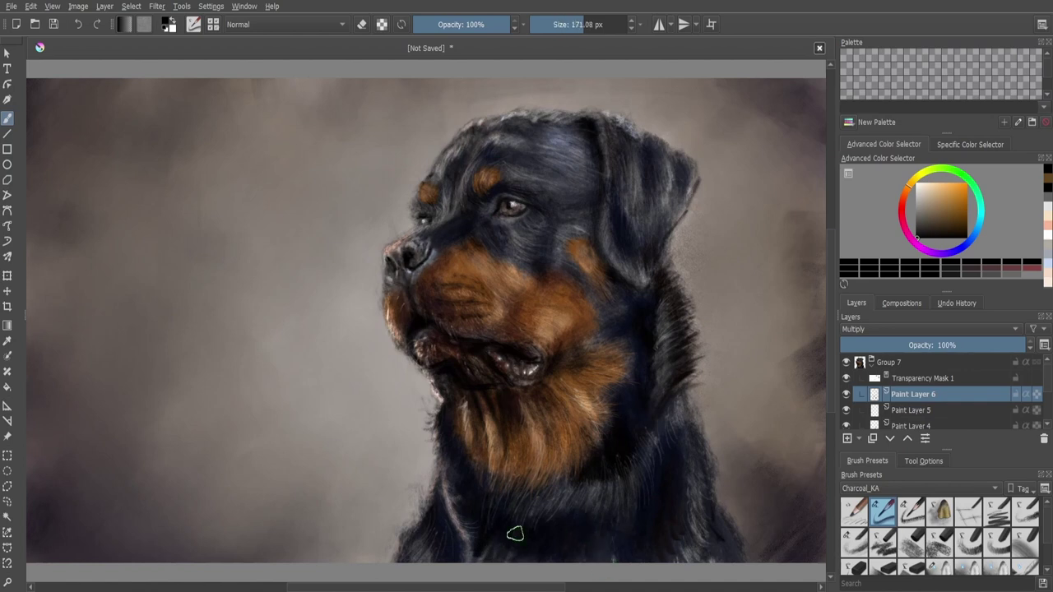
- Pick an orange-brown colour, move between Paint Layers 5 and 6, and select Group 7
key(Page_Down)
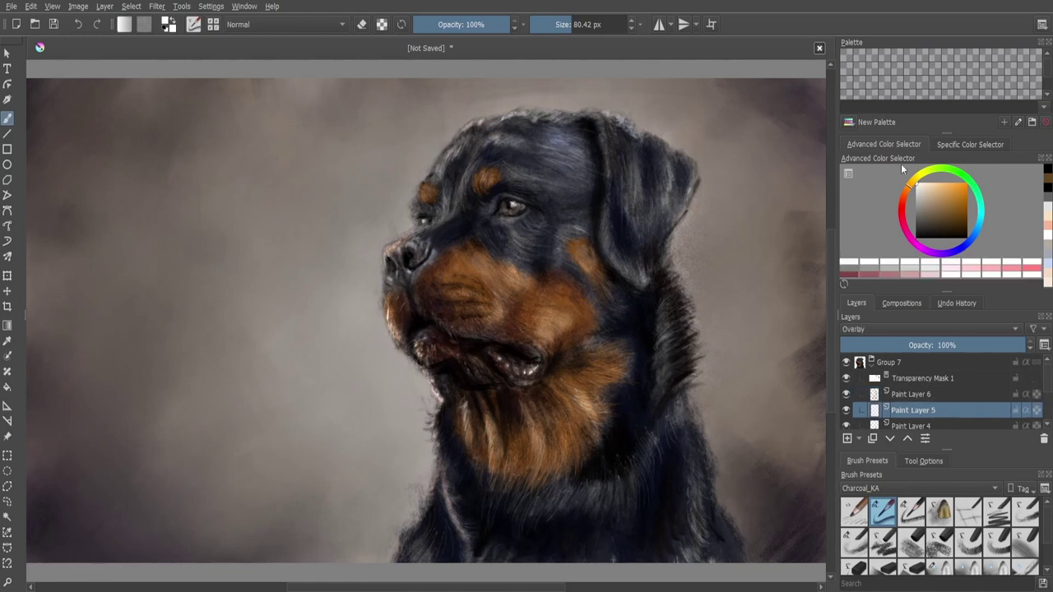
click(923, 393)
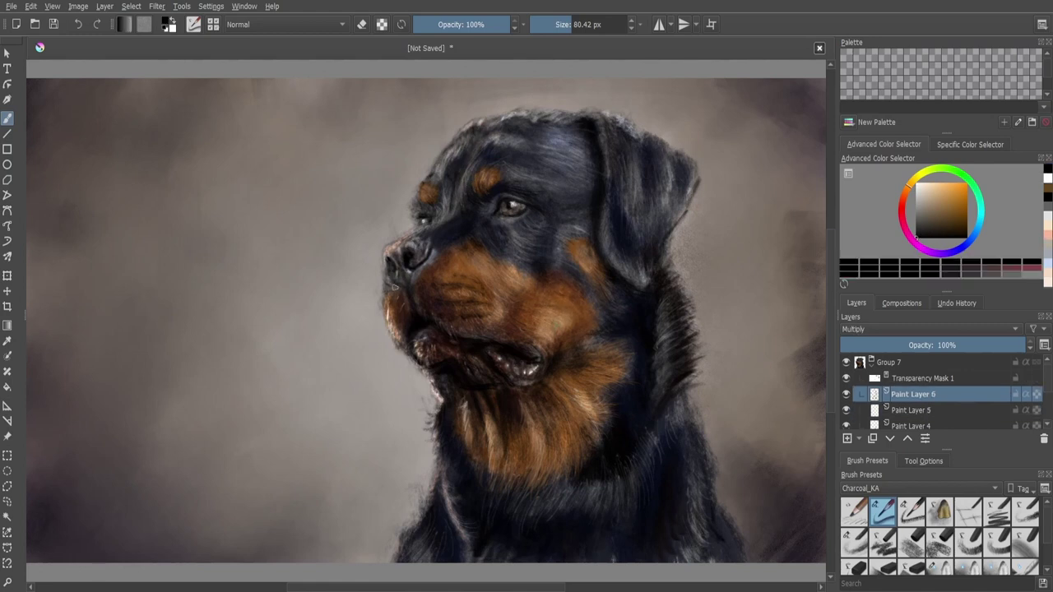
key(m)
key(m)
ctrl+click(603, 301)
click(911, 409)
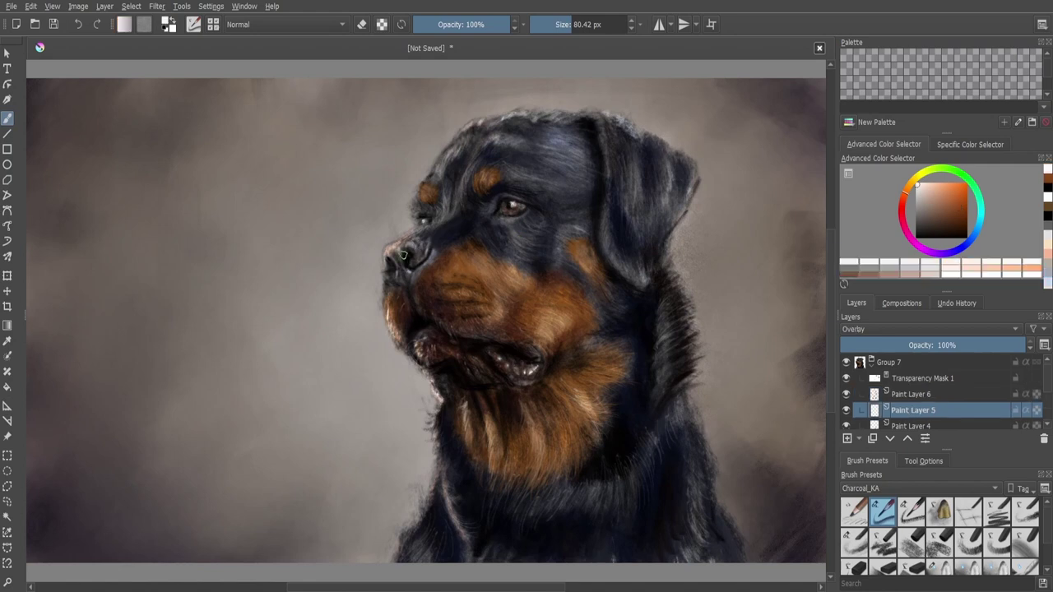
key(Page_Up)
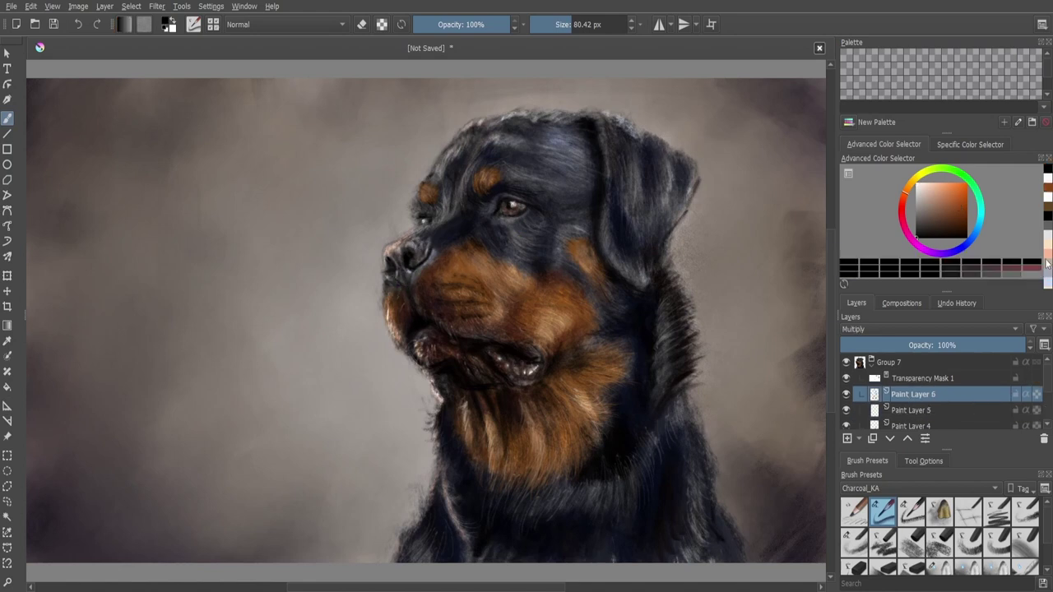
key(Page_Up)
- Add Paint Layer 8 above Group 7, pick light beige for whiskers, and view canvas-only
key(Insert)
click(854, 543)
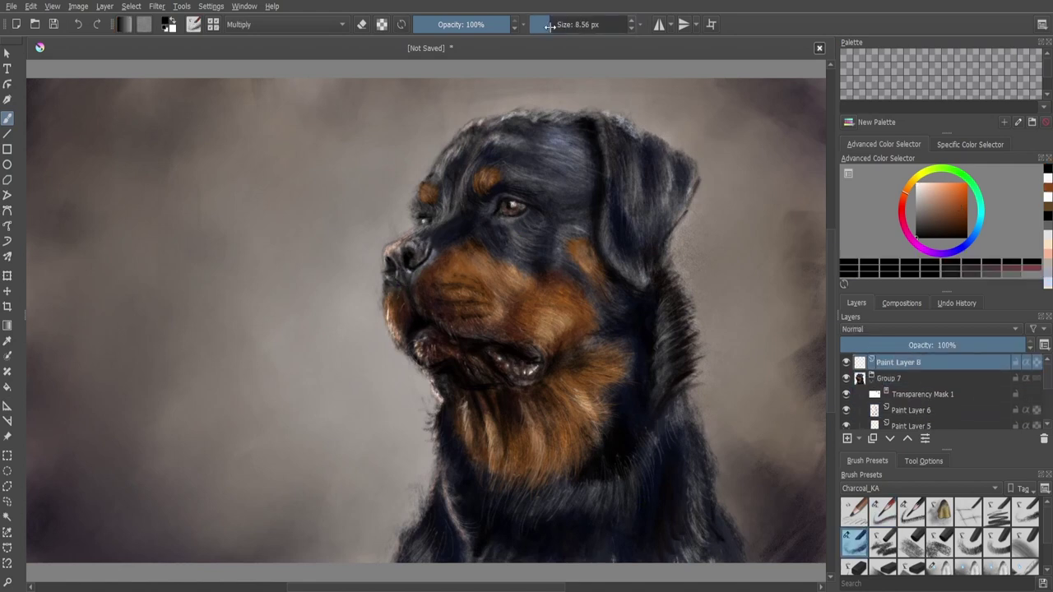
ctrl+click(609, 318)
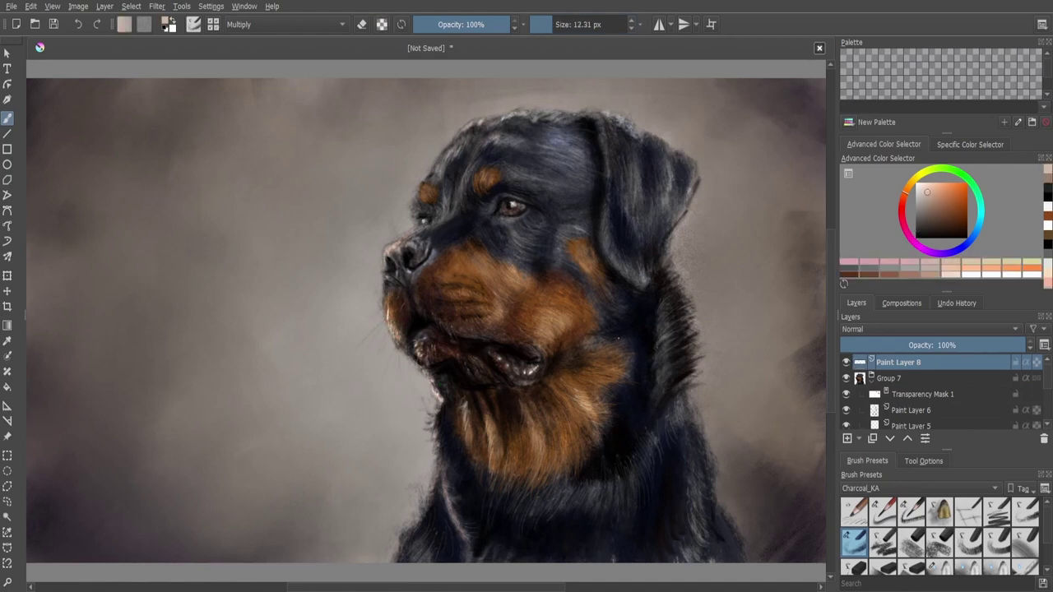
key(Tab)
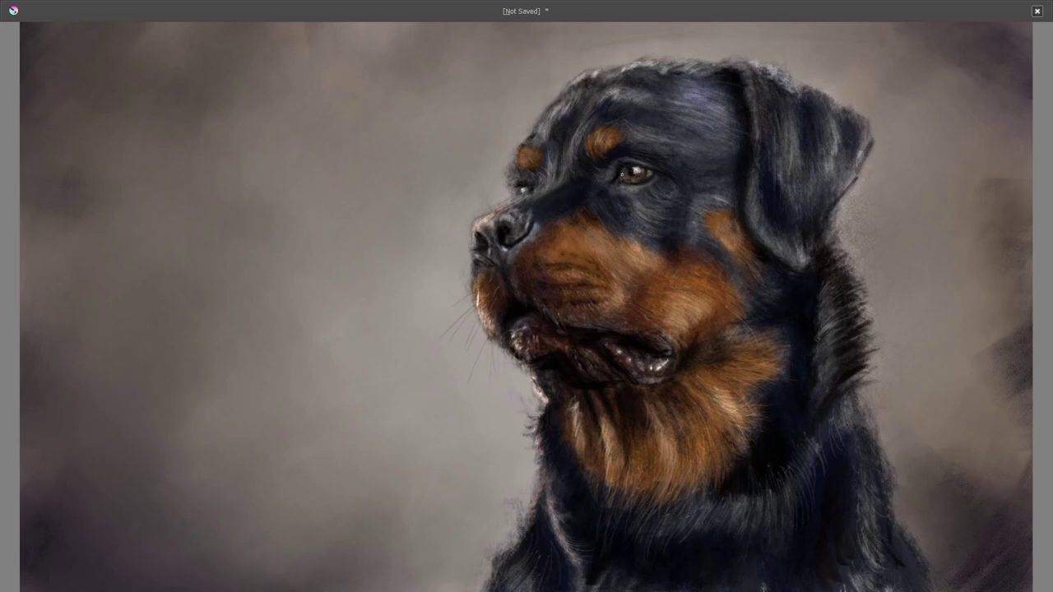